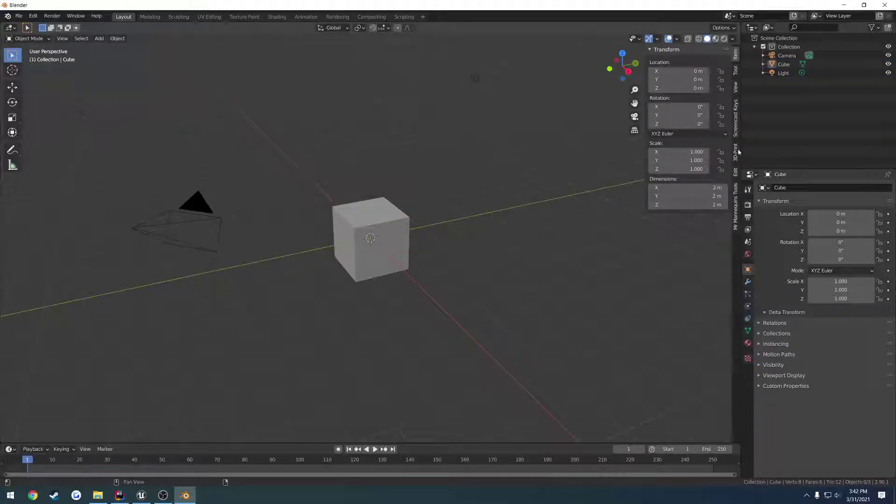
Turn on the Screencast Keys overlay and hide the viewport sidebar.
click(736, 120)
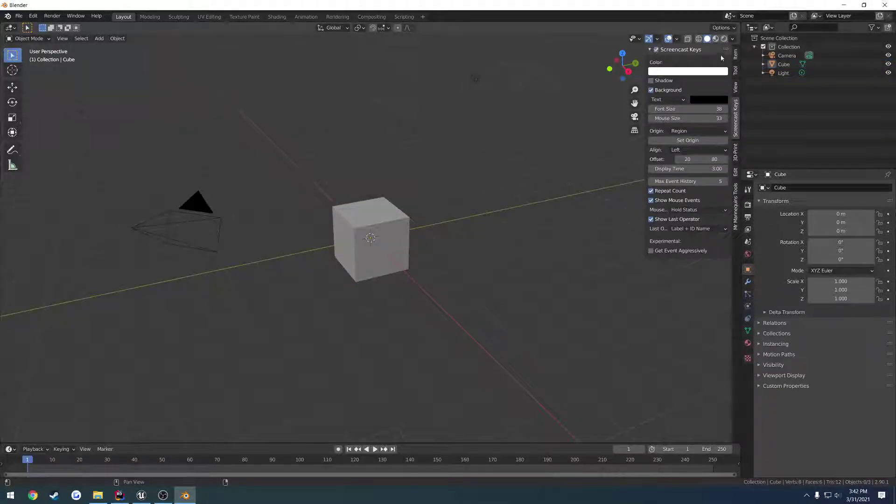
click(736, 55)
key(n)
click(462, 262)
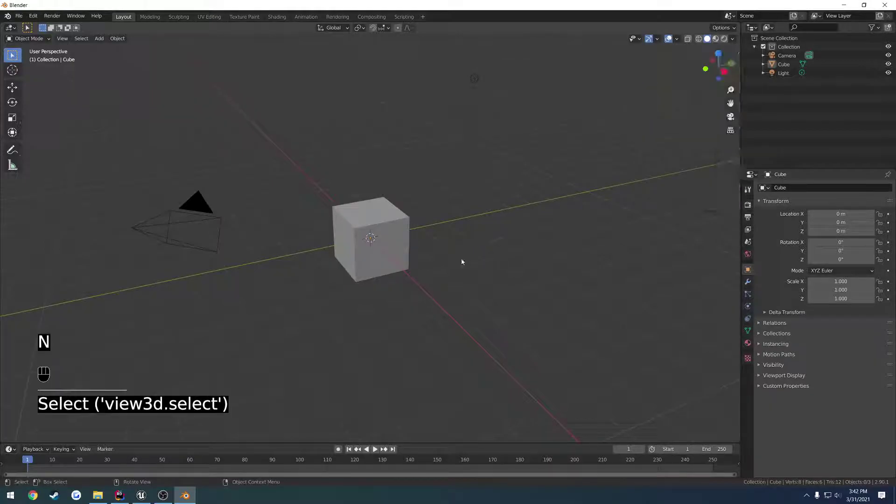
Delete all the default scene objects: the cube, camera and light.
middle_drag(360, 292, 531, 294)
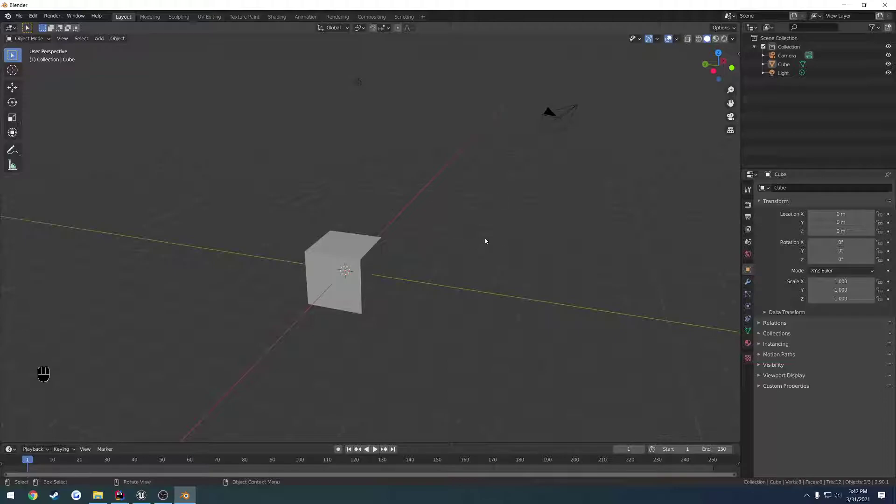
key(a)
key(x)
click(430, 236)
Hide the viewport toolbar and shrink the timeline to enlarge the 3D viewport.
key(t)
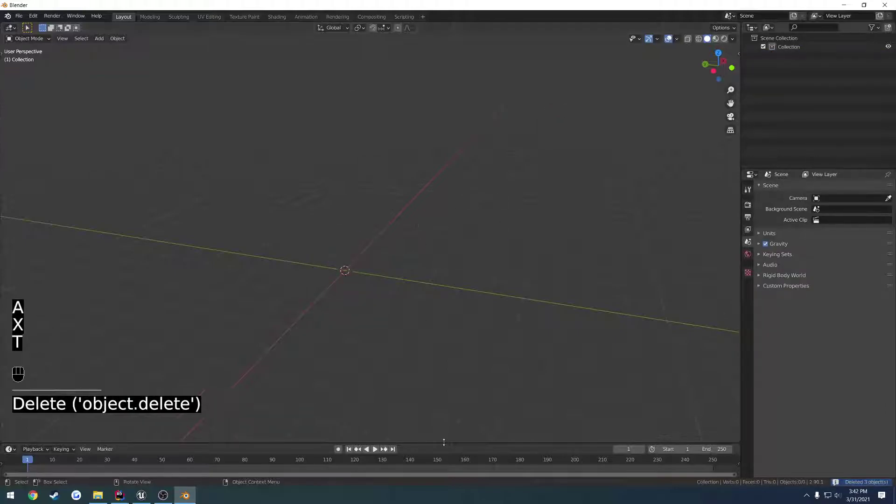
drag(444, 442, 434, 496)
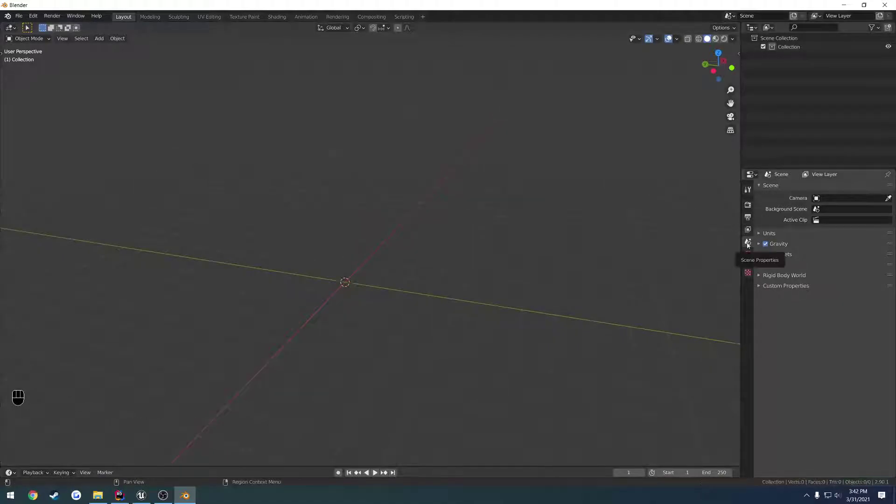
Set the scene's unit scale to 0.01 and the viewport's clip end distance to 100 m.
click(760, 235)
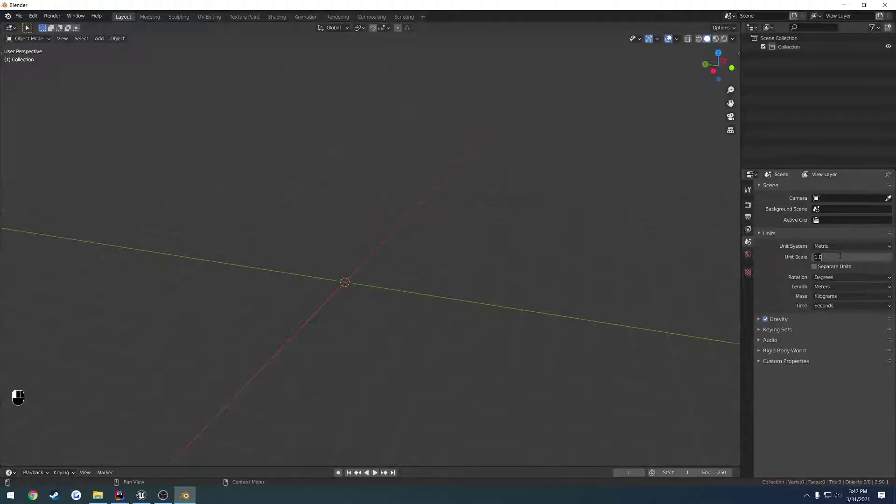
middle_drag(441, 300, 436, 278)
key(n)
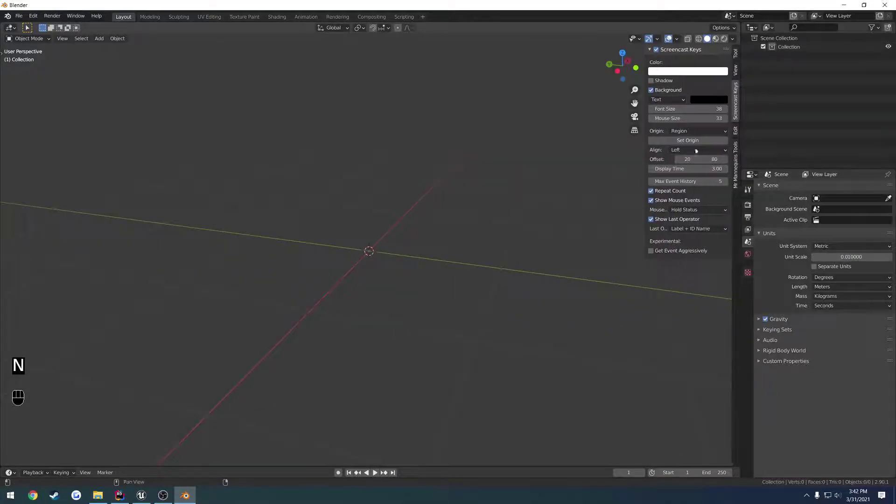
click(737, 71)
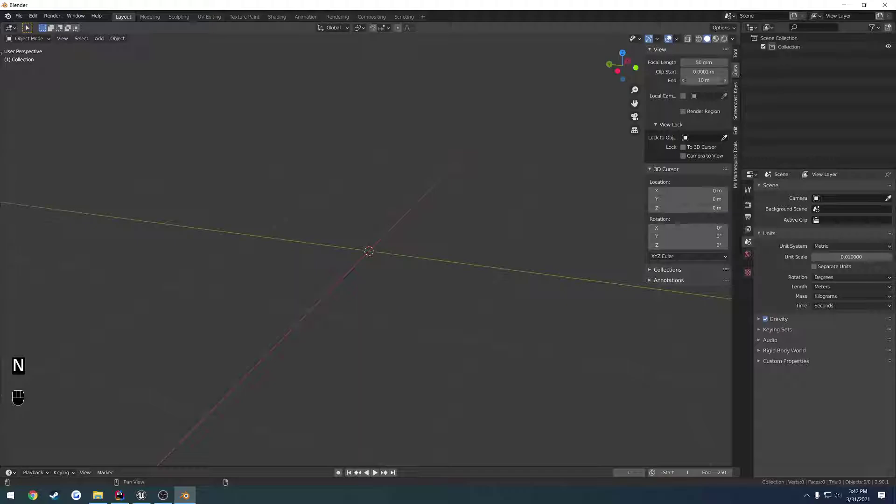
text(0)
key(Return)
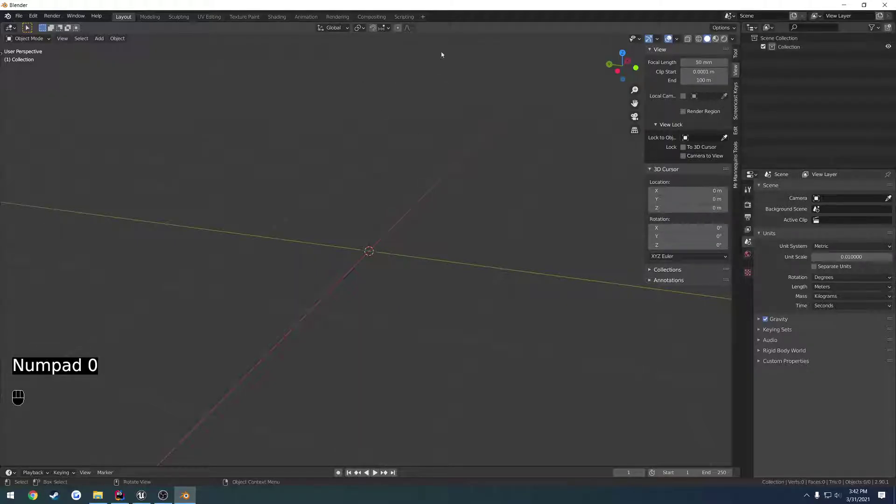
click(735, 53)
key(n)
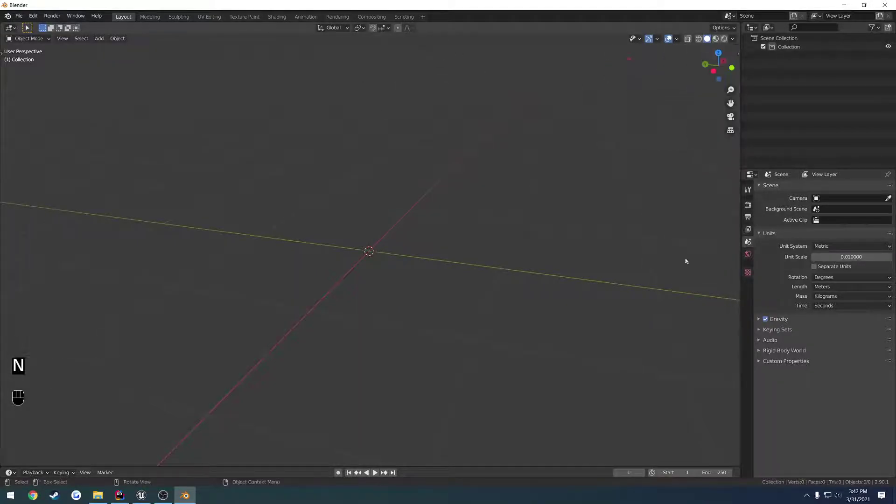
Set the scene's output frame rate to 30 fps.
click(747, 221)
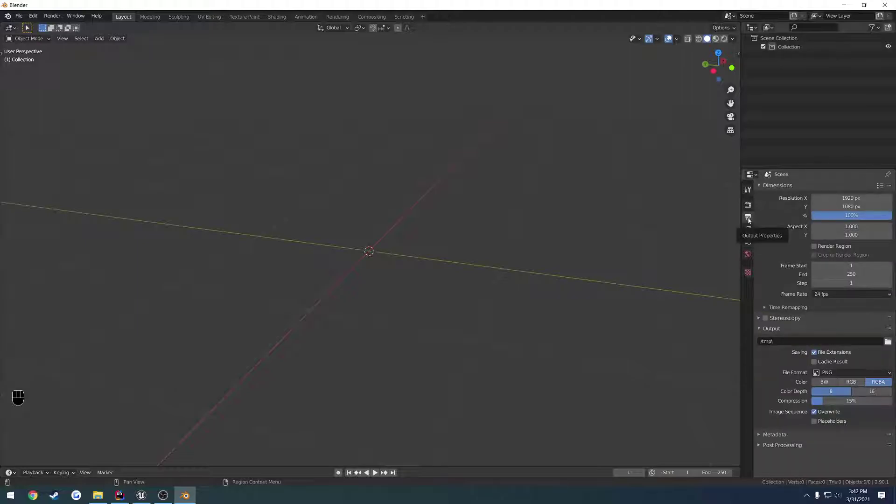
click(847, 292)
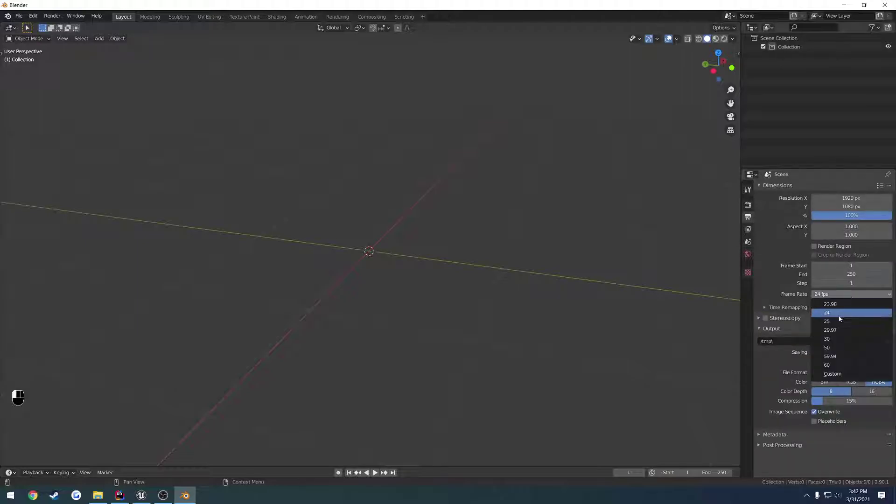
click(835, 342)
shift+middle_drag(462, 266, 433, 281)
middle_drag(433, 282, 454, 282)
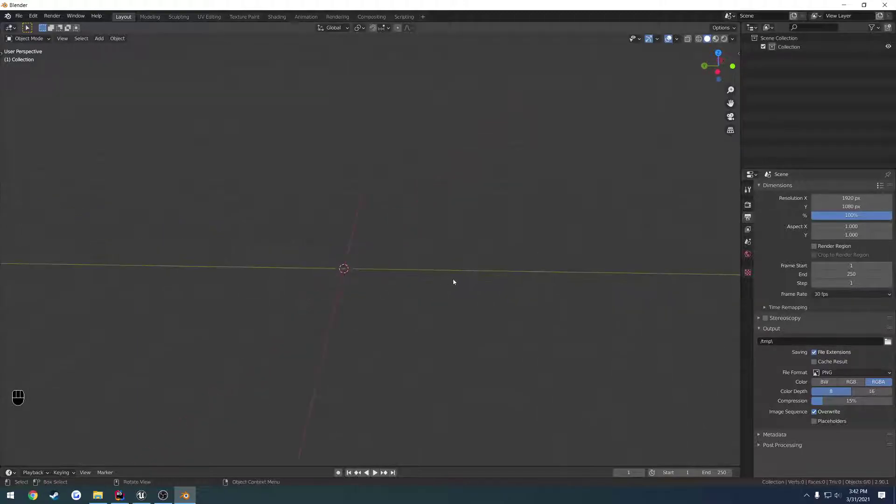
shift+middle_drag(308, 209, 344, 217)
Import the mannequin FBX file from the UE4 Development folder on the Desktop.
click(19, 15)
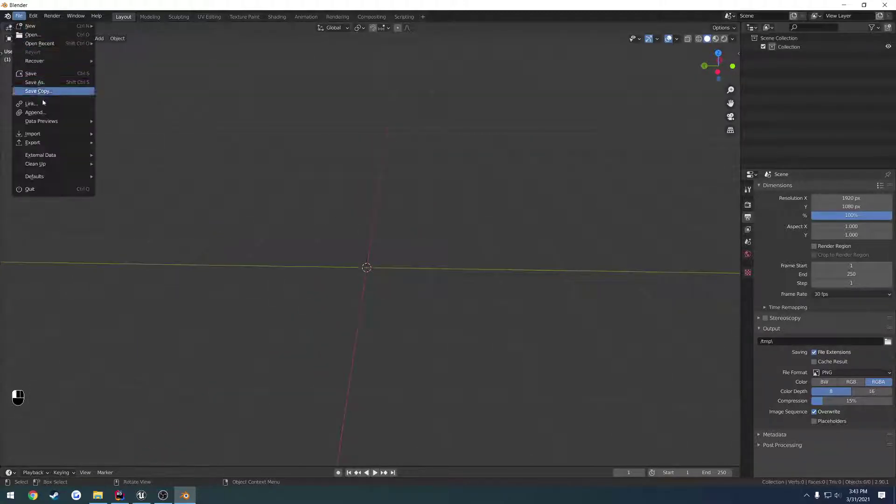
mouse_move(56, 134)
click(118, 185)
scroll(513, 280, down, 3)
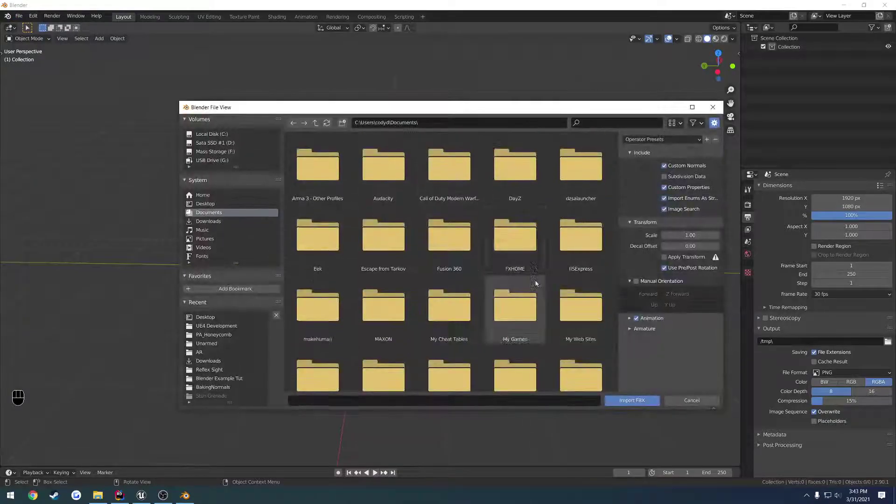
click(205, 203)
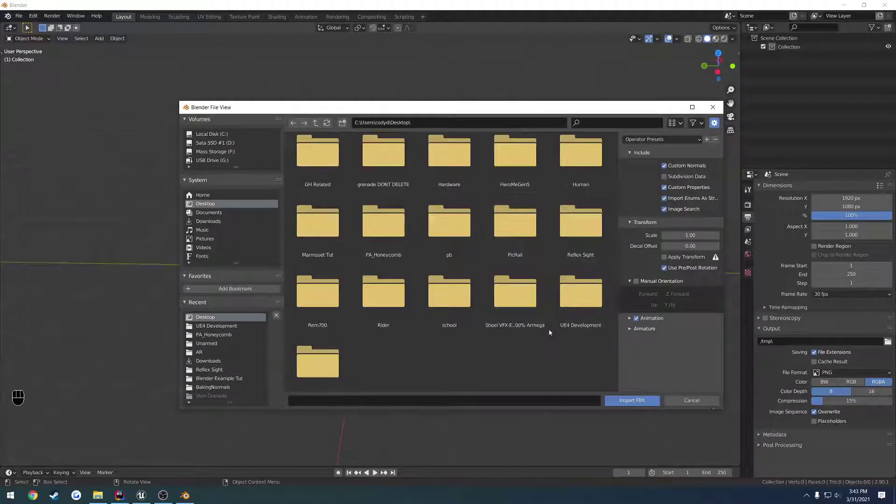
double_click(567, 313)
double_click(465, 247)
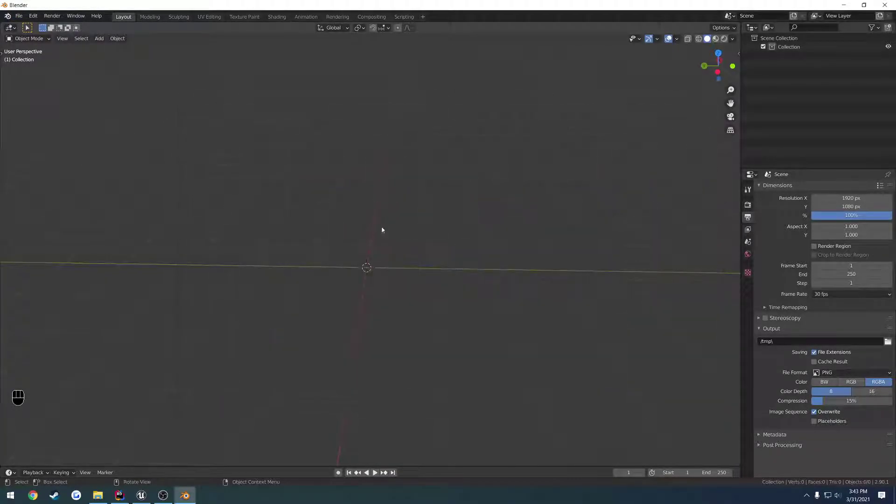
Switch to Unreal Editor and select the SK_Mannequin skeletal mesh in Mannequin/Character/Mesh.
click(140, 496)
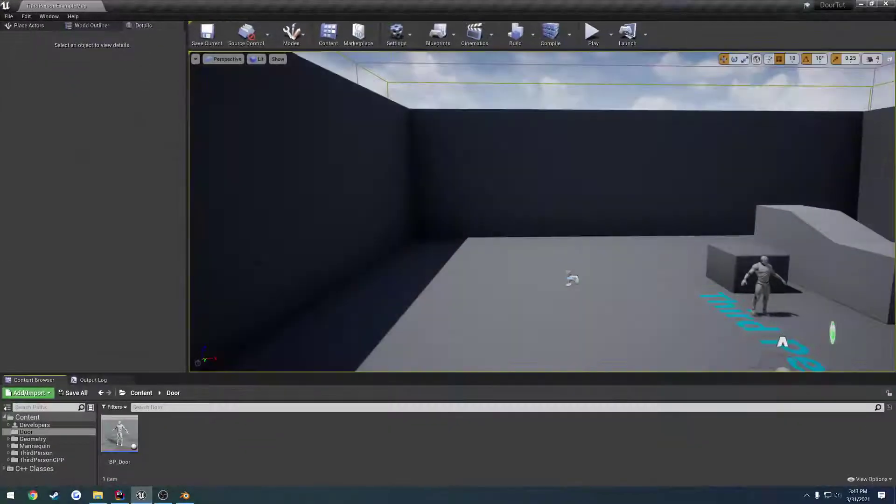
click(34, 446)
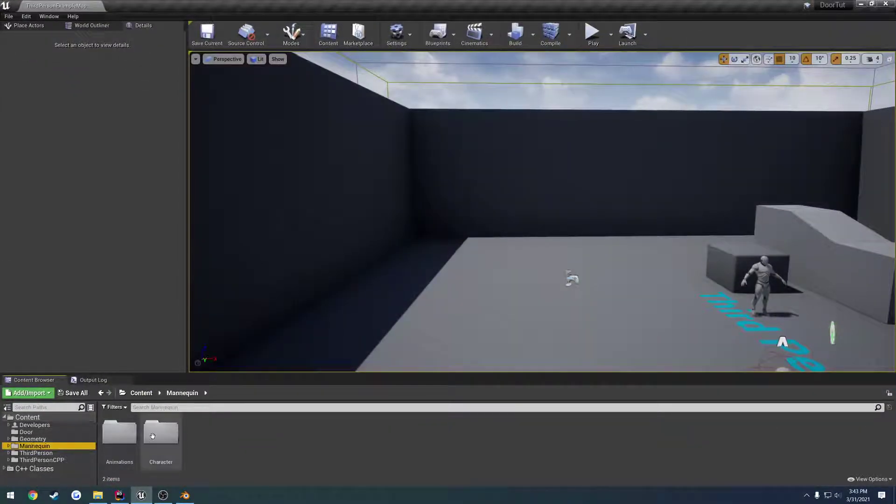
double_click(160, 433)
double_click(159, 446)
click(128, 433)
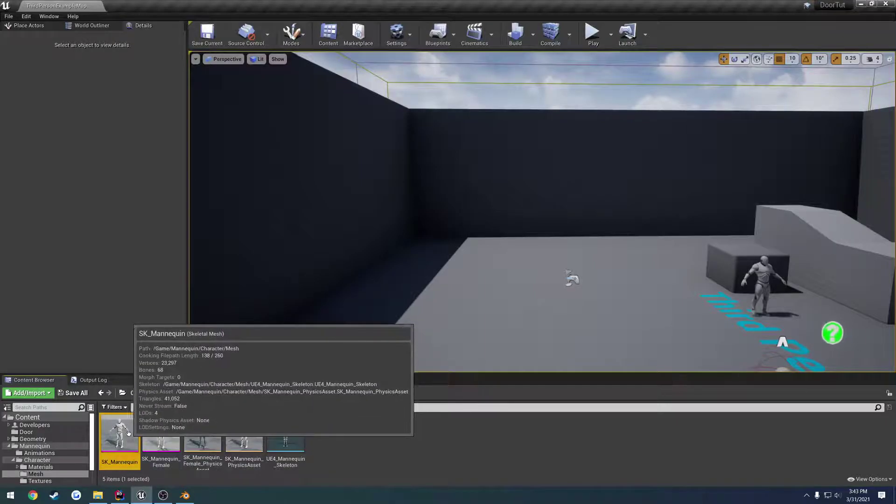
Review the FBX export options for SK_Mannequin with the Desktop as destination, and cancel the export.
right_click(128, 433)
mouse_move(185, 283)
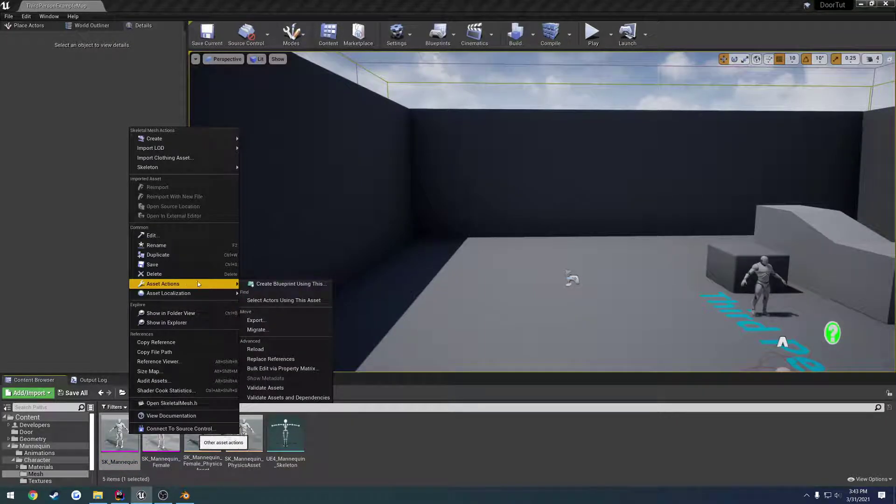
click(256, 320)
click(372, 306)
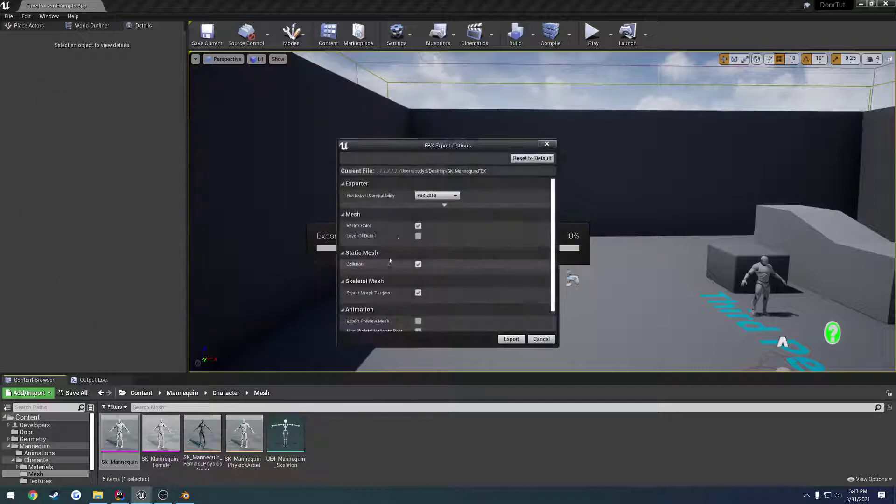
scroll(440, 267, down, 2)
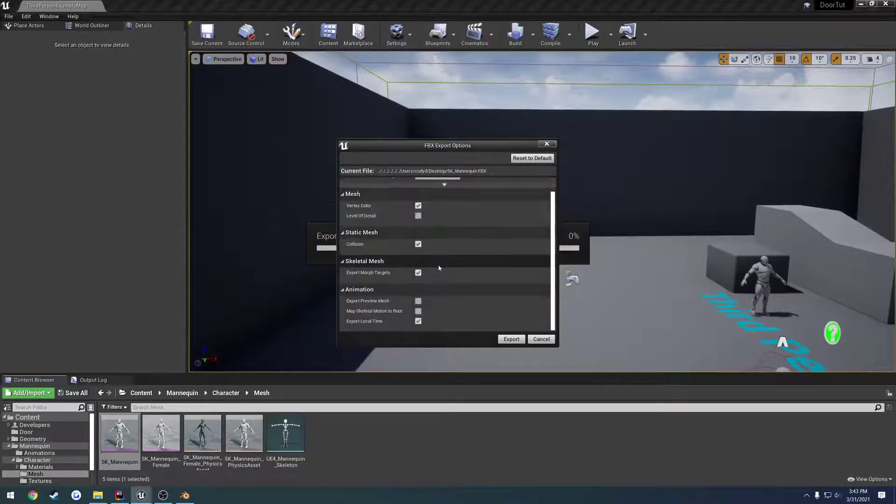
scroll(470, 280, up, 2)
click(542, 339)
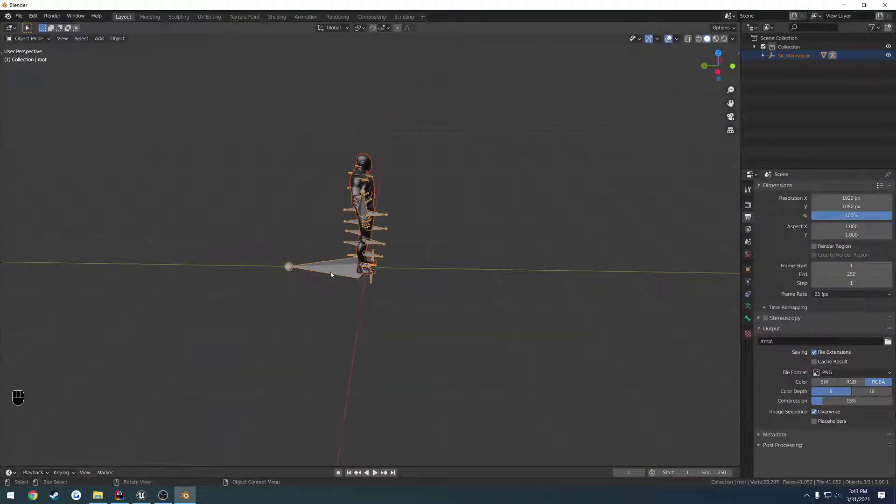
Switch back to Blender and delete the imported root armature and the SK_Mannequin empty.
click(331, 274)
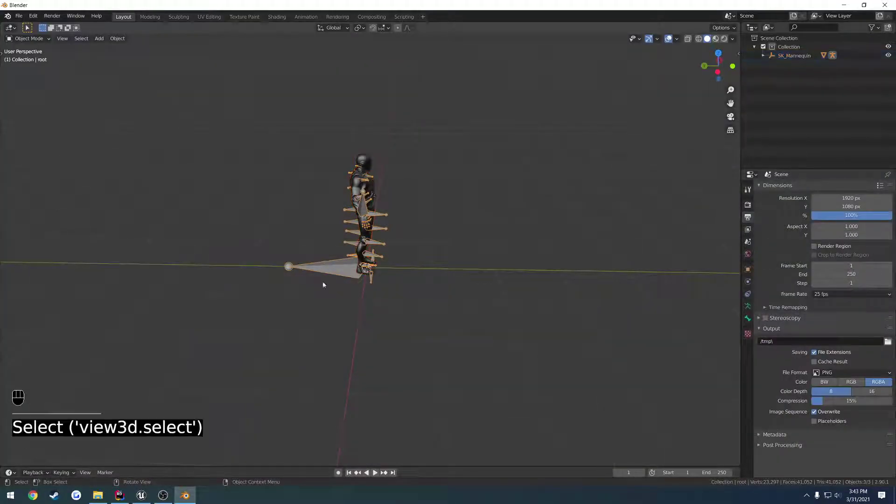
scroll(333, 266, up, 2)
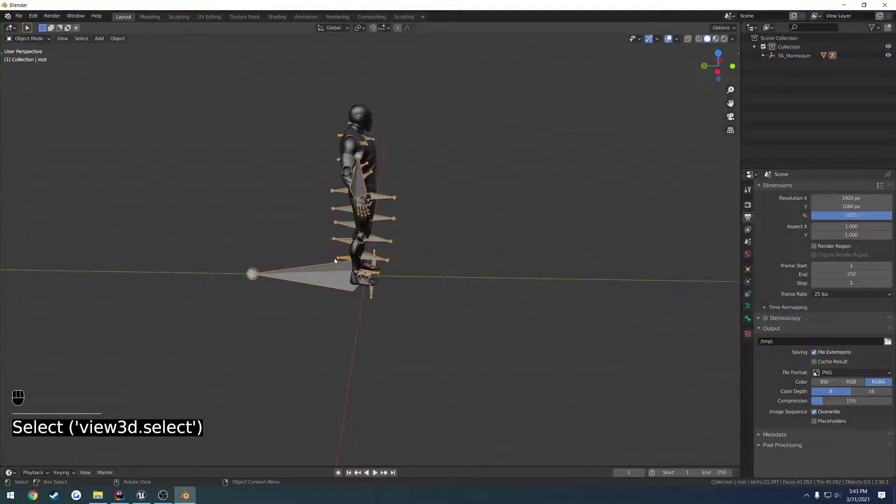
key(x)
click(316, 274)
click(798, 57)
key(x)
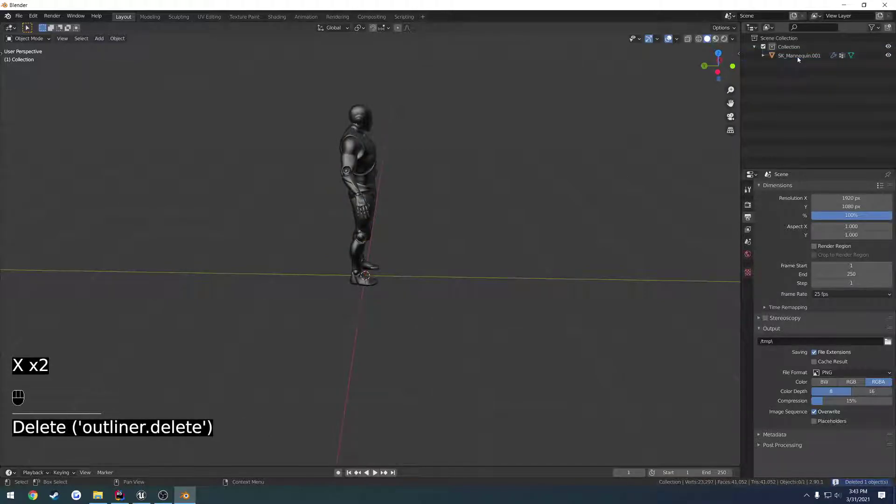
Move the mannequin mesh along the Y axis away from the world origin and deselect it.
click(380, 170)
middle_drag(380, 172, 444, 185)
key(g)
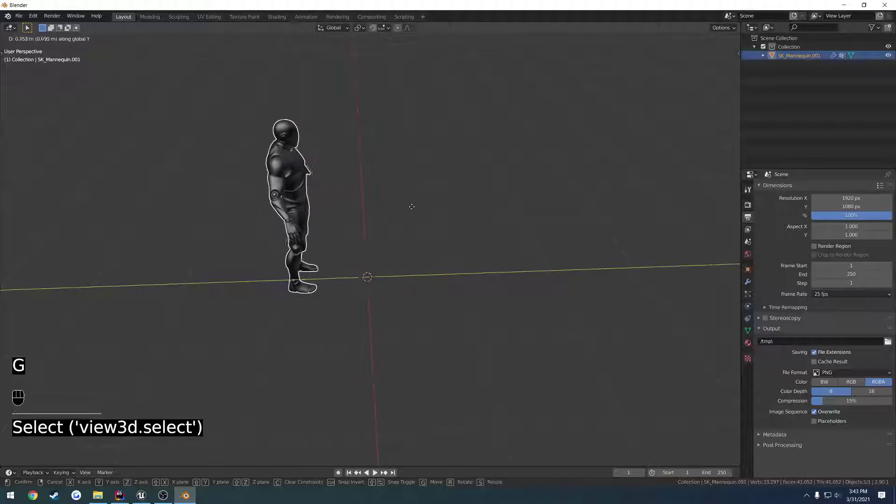
click(335, 226)
mouse_move(335, 226)
middle_down()
mouse_move(330, 206)
mouse_move(350, 218)
middle_up()
click(401, 280)
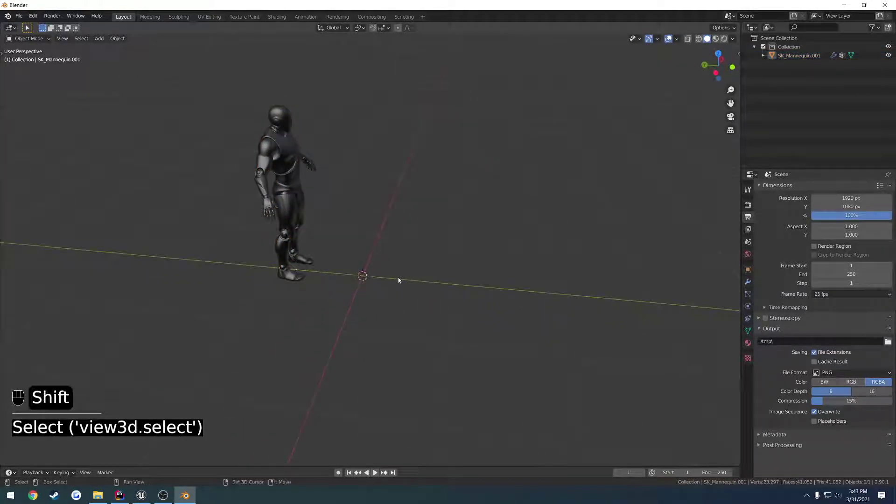
Add a cube and raise it in the front view until its base rests on the ground plane.
key(shift+a)
mouse_move(400, 279)
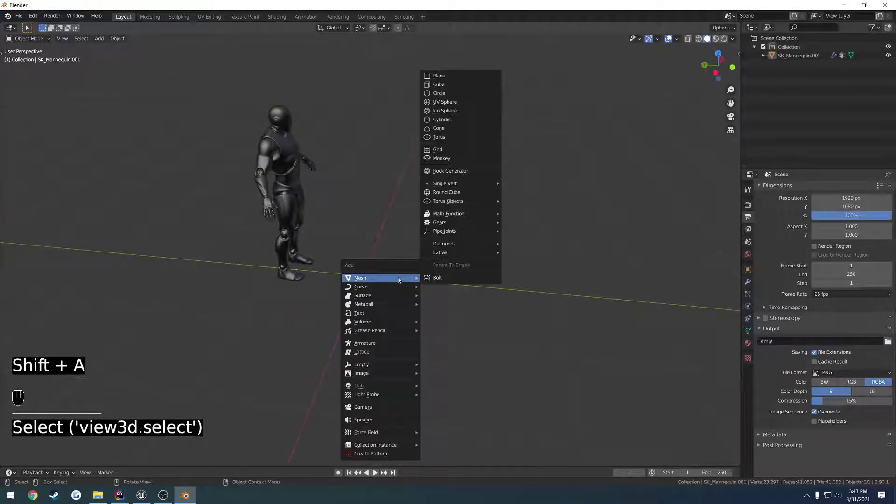
click(440, 86)
key(KP_1)
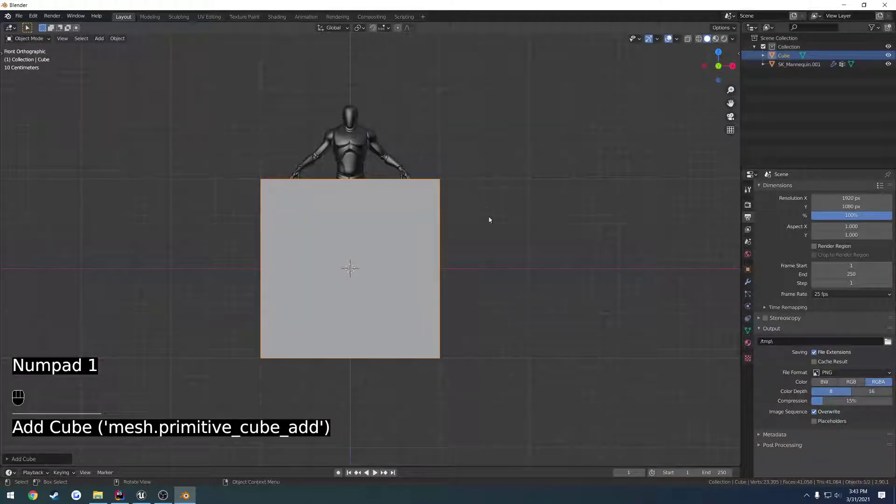
key(g)
click(495, 186)
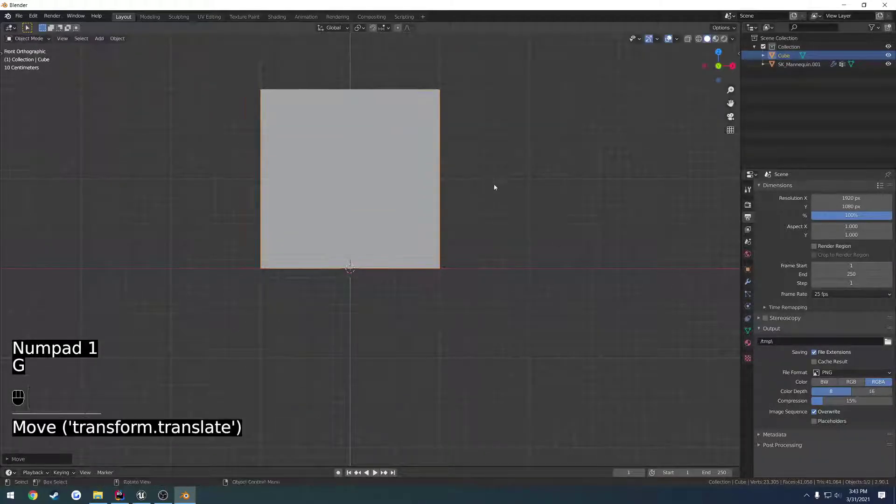
Move the cube along the X axis with snapping so its bottom side edge lies on the Y axis.
key(g)
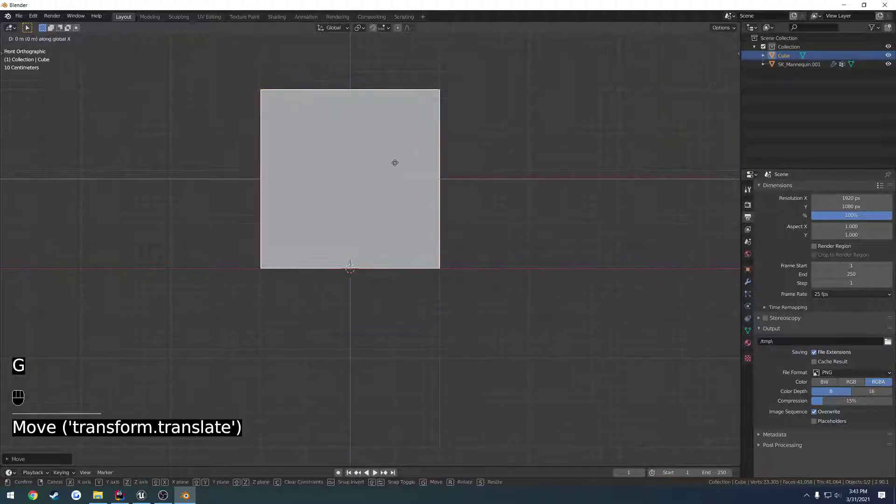
ctrl+click(484, 167)
middle_drag(484, 167, 539, 193)
Set the cube's origin to the 3D cursor at its bottom edge.
middle_drag(374, 279, 369, 301)
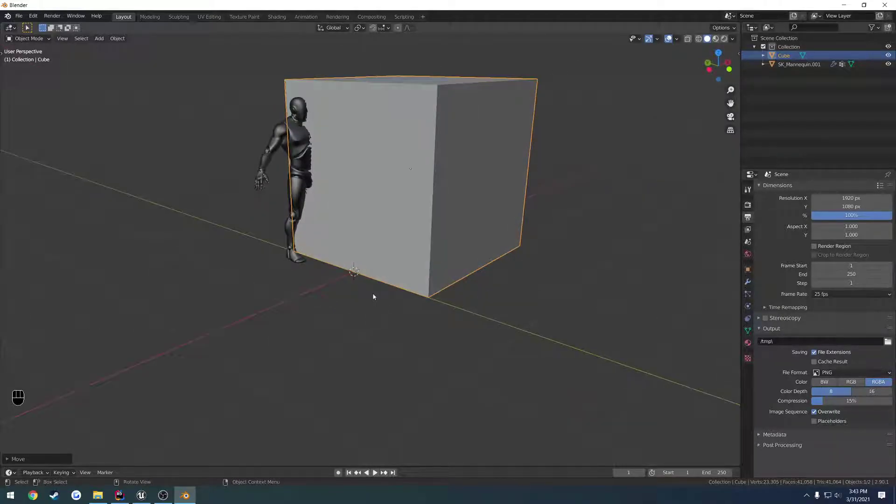
key(F3)
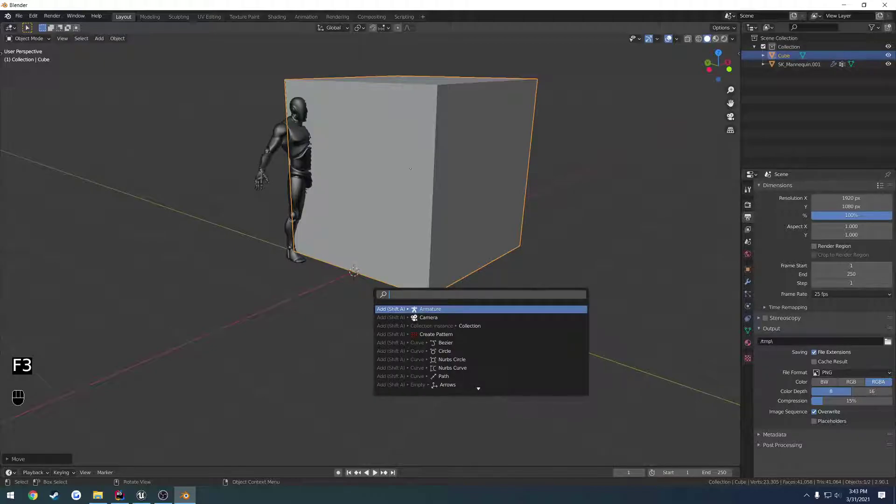
text(origin to 3)
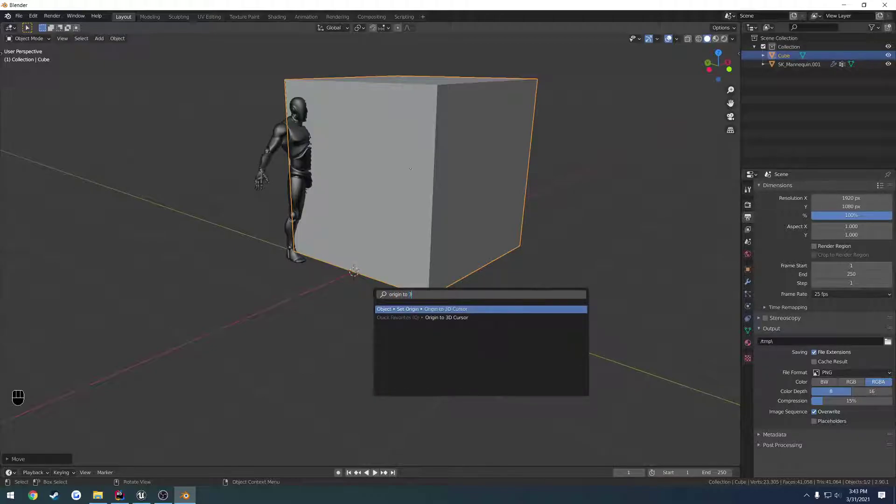
right_click(439, 310)
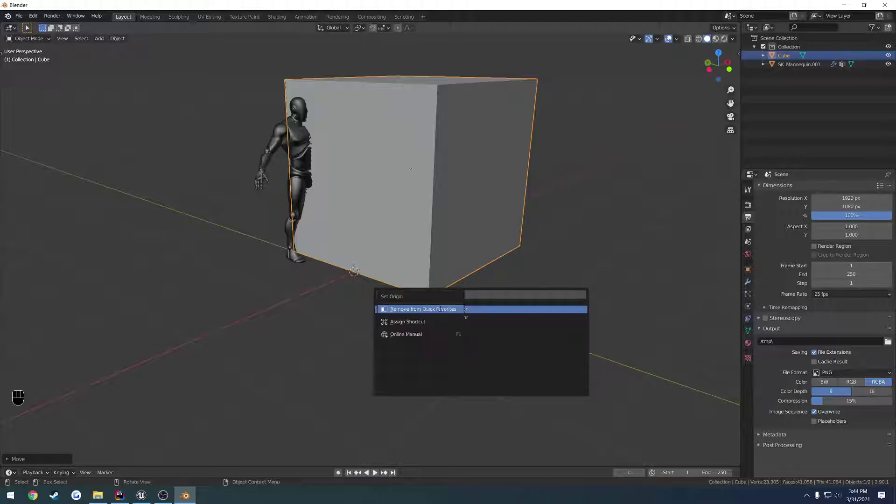
key(Escape)
click(454, 310)
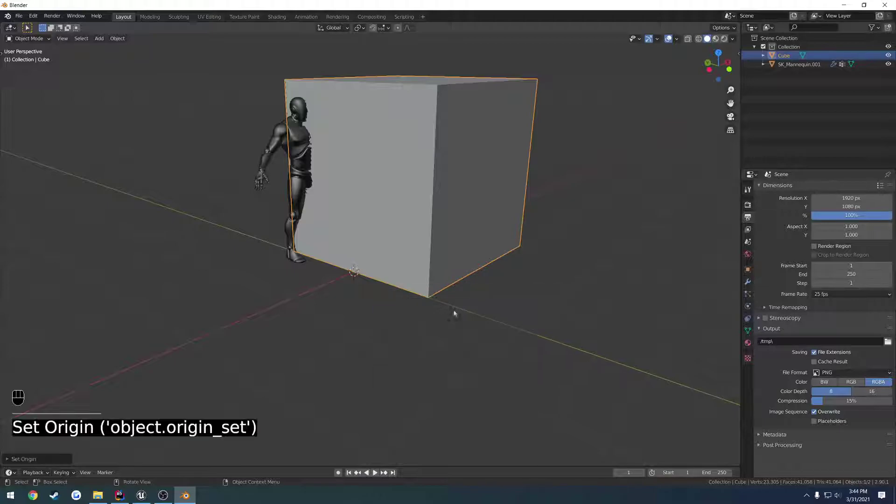
middle_drag(432, 257, 455, 271)
key(g)
key(z)
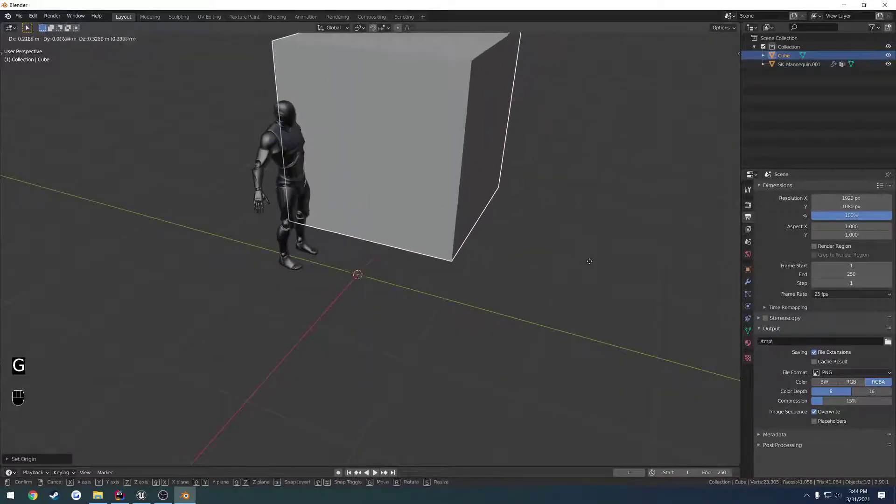
right_click(588, 266)
key(r)
key(z)
key(z)
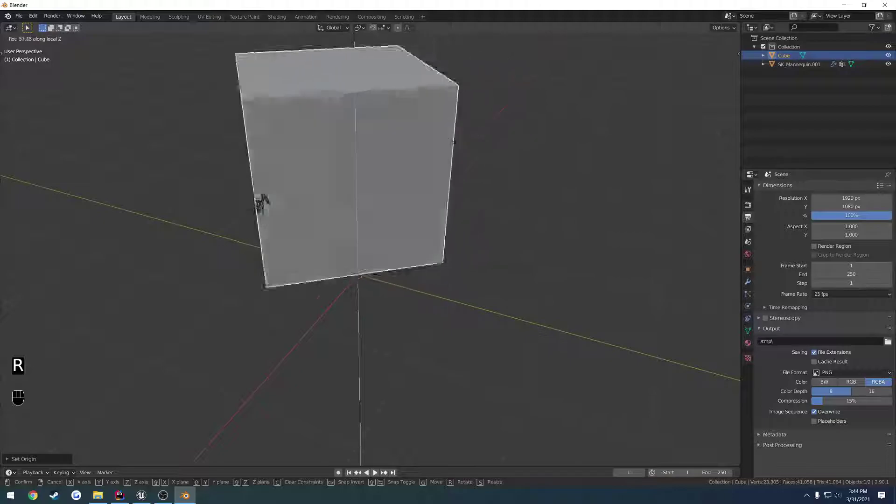
right_click(565, 259)
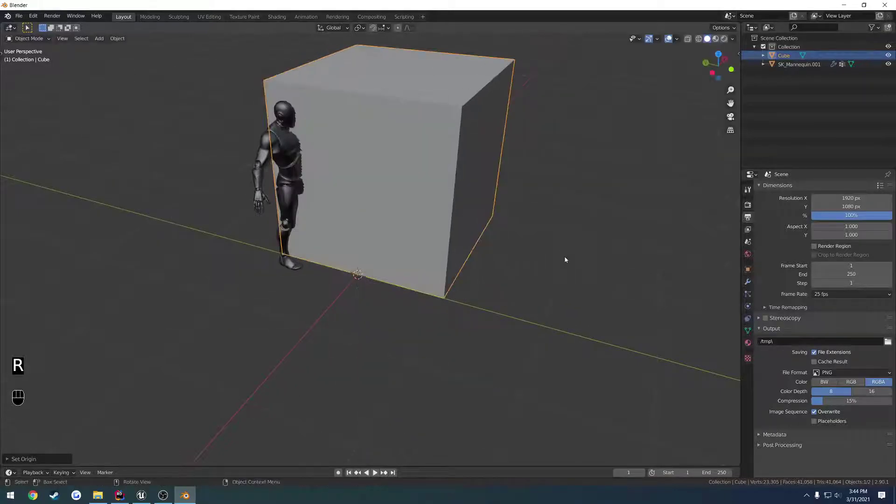
Flatten the cube along Y into a door slab, setting its dimensions to 0.1 m in Y and 2.2 m in Z.
middle_drag(430, 210, 492, 200)
key(n)
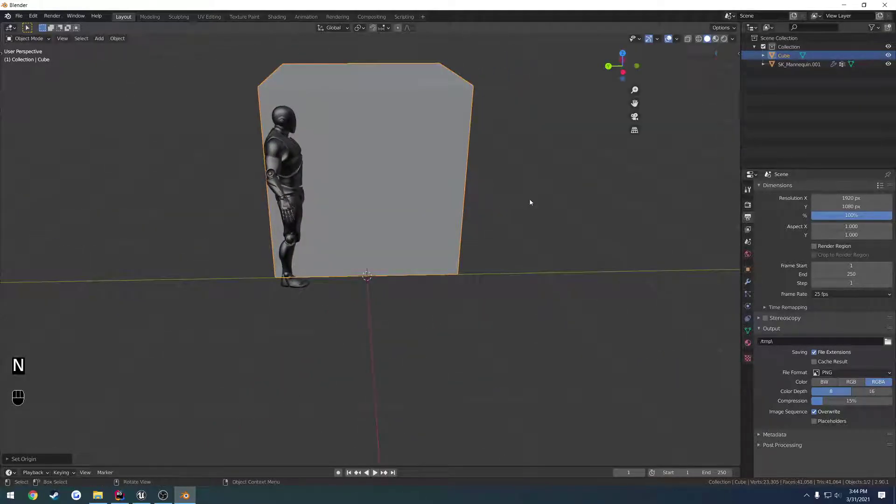
click(736, 54)
key(s)
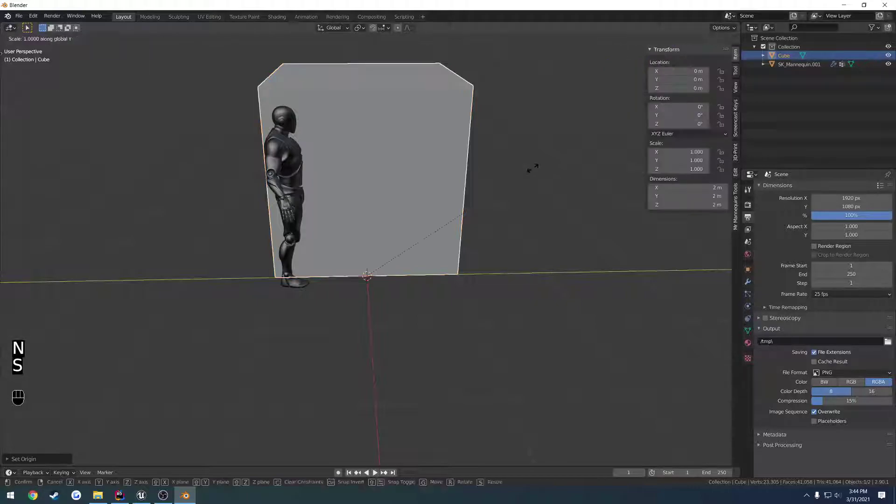
key(y)
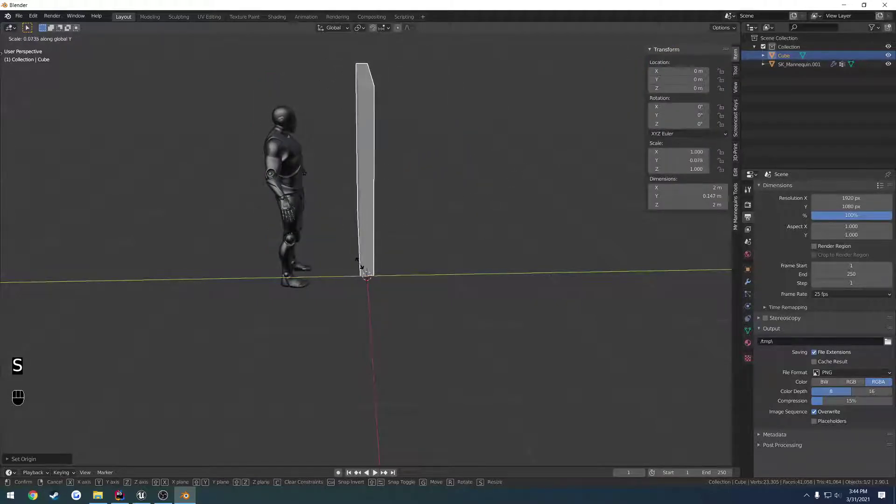
click(360, 265)
click(694, 197)
text(0.1)
key(Return)
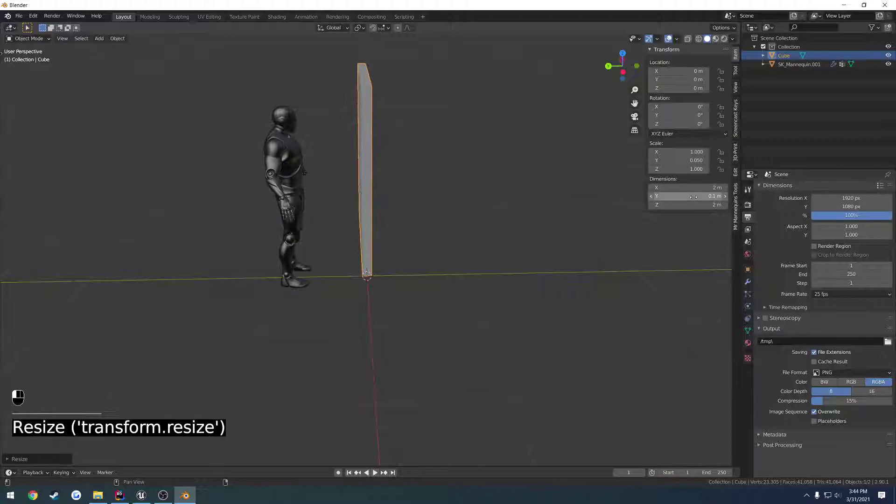
middle_drag(494, 182, 464, 212)
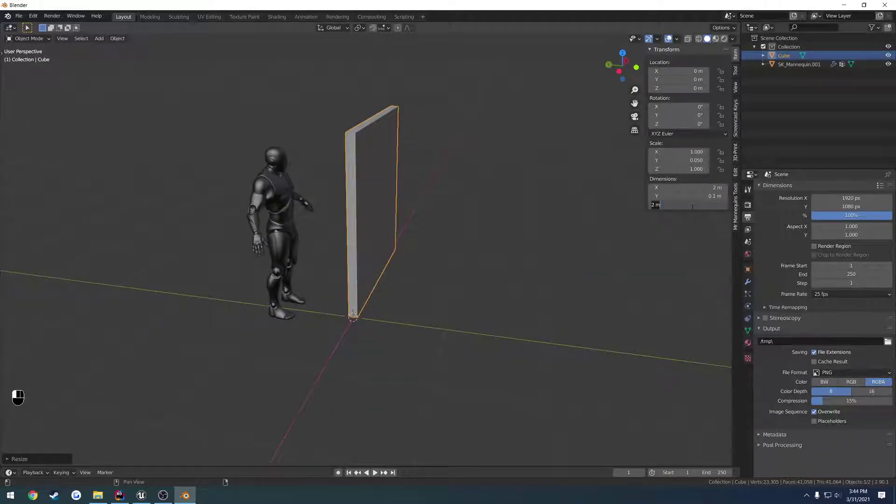
key(Return)
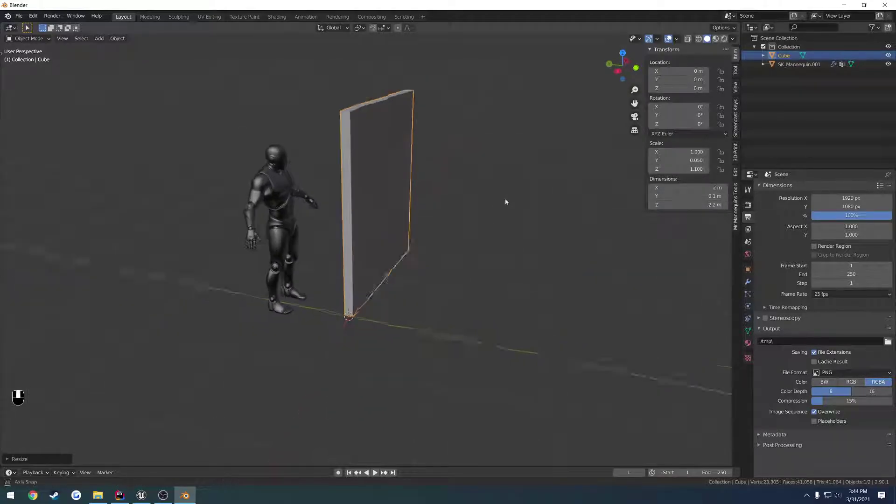
In wireframe front view, move the mannequin along X to about 0.59 m so it stands within the slab's outline.
key(KP_1)
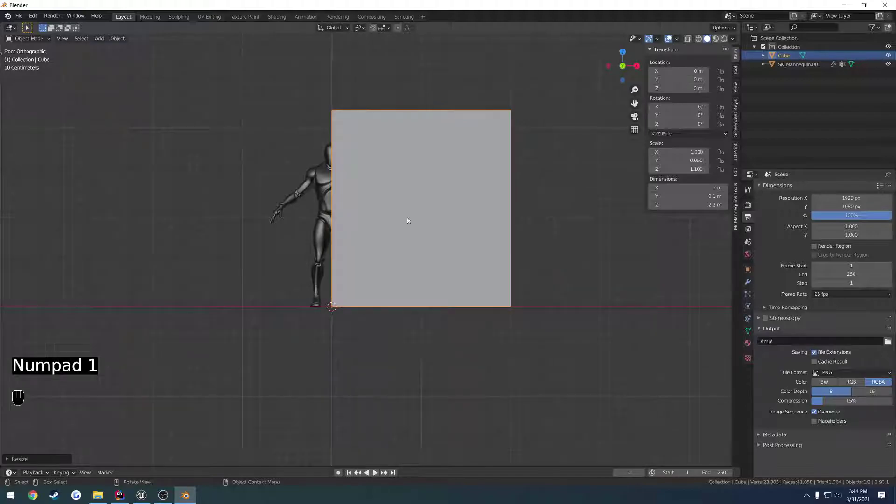
click(316, 195)
scroll(343, 202, up, 2)
key(z)
key(g)
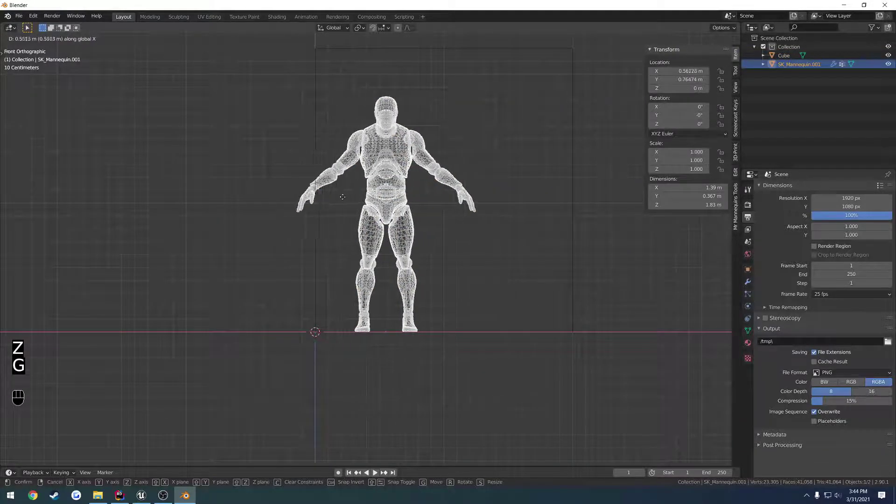
click(346, 195)
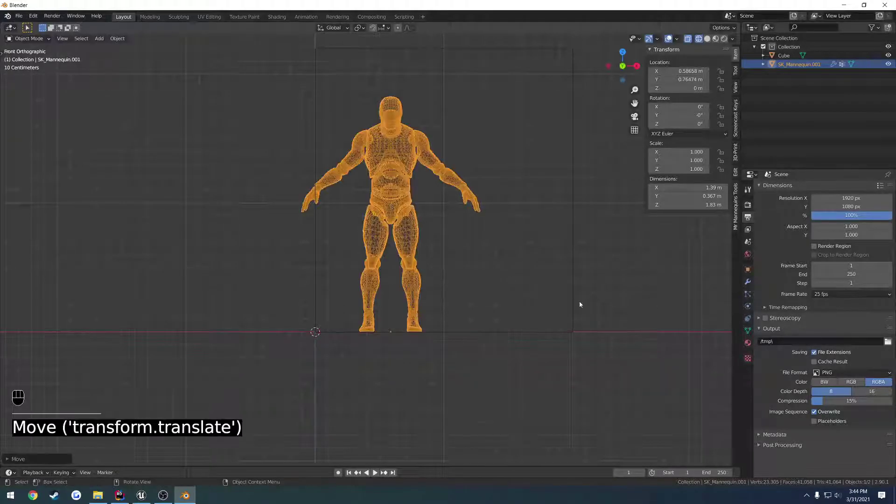
Move the slab's vertices on the side away from the origin inward along X, narrowing it to about 1.18 m.
click(573, 282)
key(Tab)
key(1)
drag(603, 361, 556, 63)
key(g)
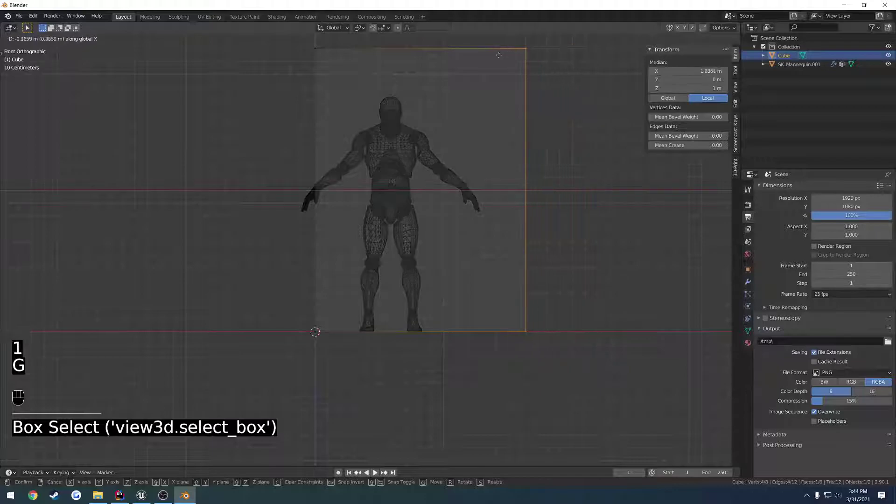
click(442, 55)
key(Tab)
scroll(430, 186, down, 2)
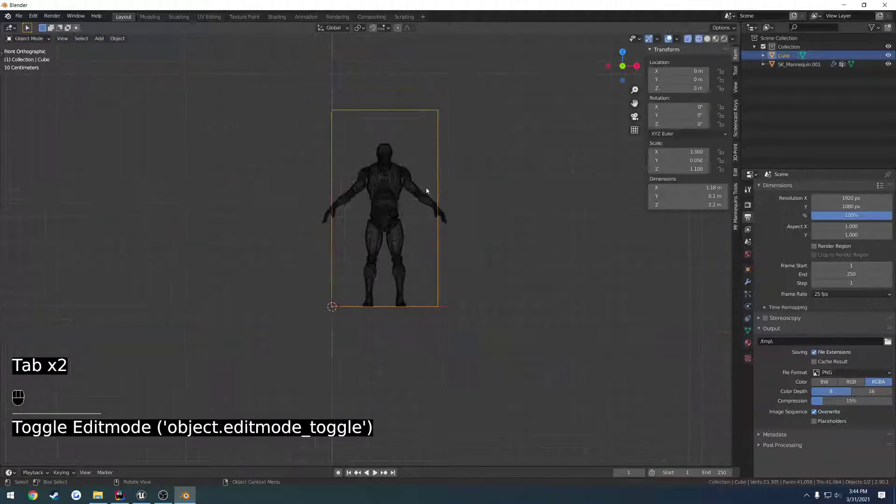
Return to solid shading and set the slab's X dimension to 1.2 m.
middle_drag(425, 187, 481, 223)
key(z)
click(516, 226)
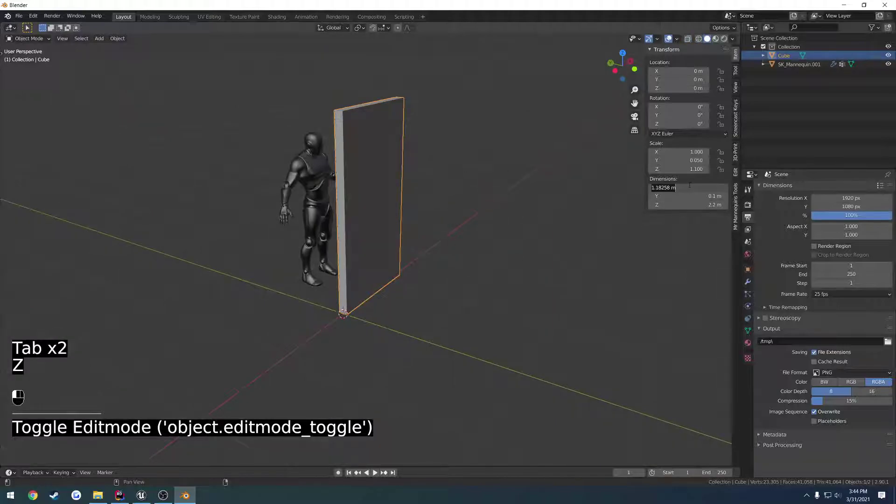
text(2)
key(Return)
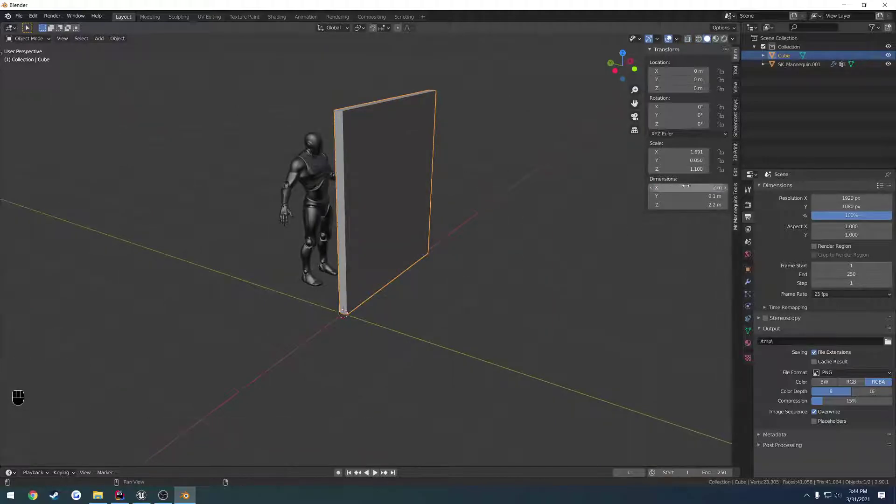
key(Return)
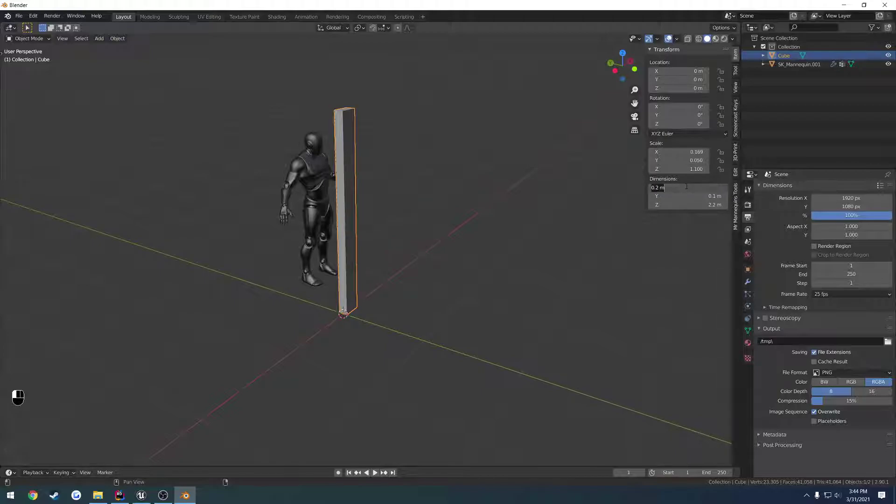
text(.2)
key(Return)
Apply the slab's scale and deselect it.
middle_drag(452, 188, 436, 198)
key(ctrl+a)
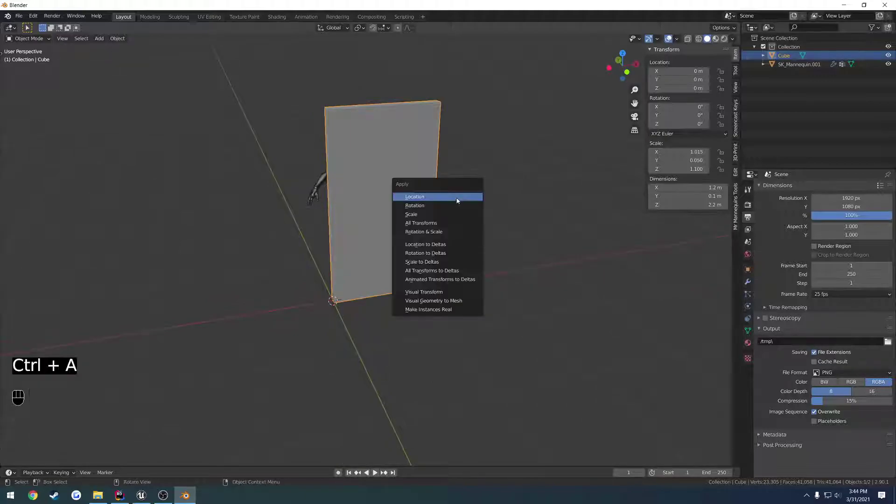
click(444, 218)
key(n)
middle_drag(396, 206, 455, 268)
scroll(455, 271, up, 3)
shift+middle_drag(480, 306, 505, 260)
click(454, 282)
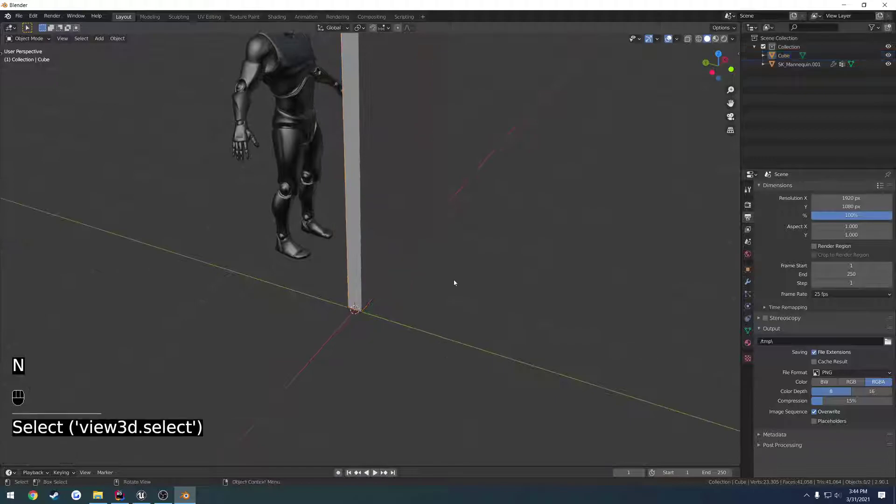
Rename the Cube object as Door and deselect it.
click(784, 56)
double_click(784, 55)
text(Door)
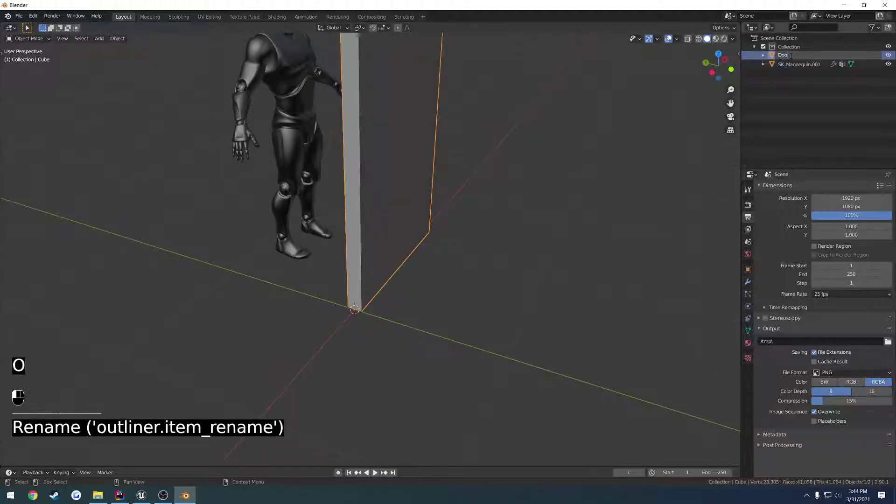
click(792, 58)
click(410, 308)
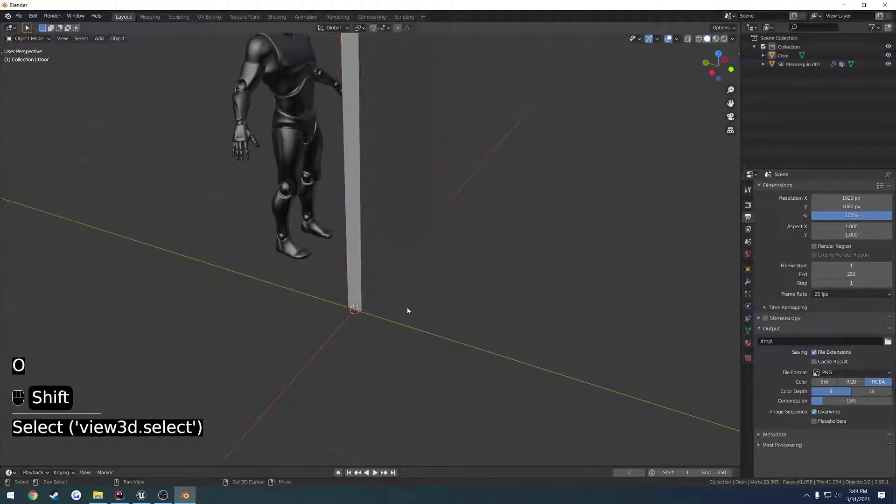
Add an armature at the world origin, at the base of the door's hinge edge.
key(shift+a)
mouse_move(407, 309)
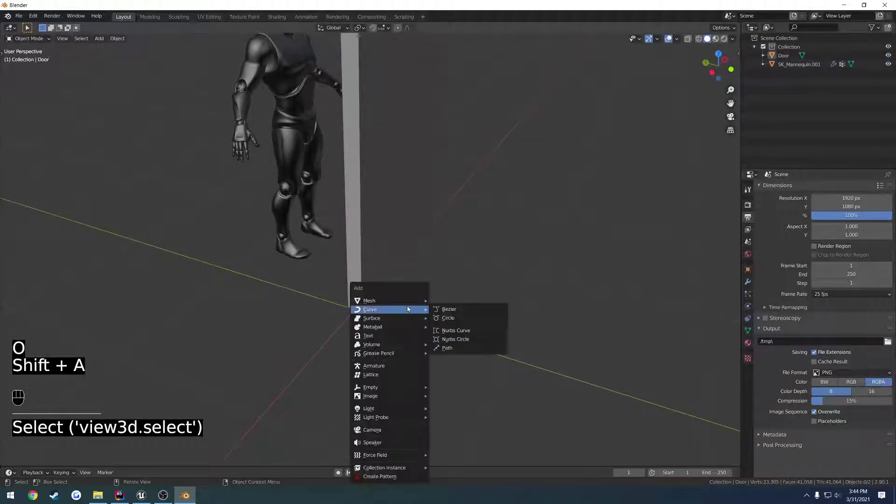
click(388, 365)
scroll(369, 327, up, 2)
In Edit Mode with wireframe shading, raise the bone's tip along Z to about the mannequin's hand height.
key(Tab)
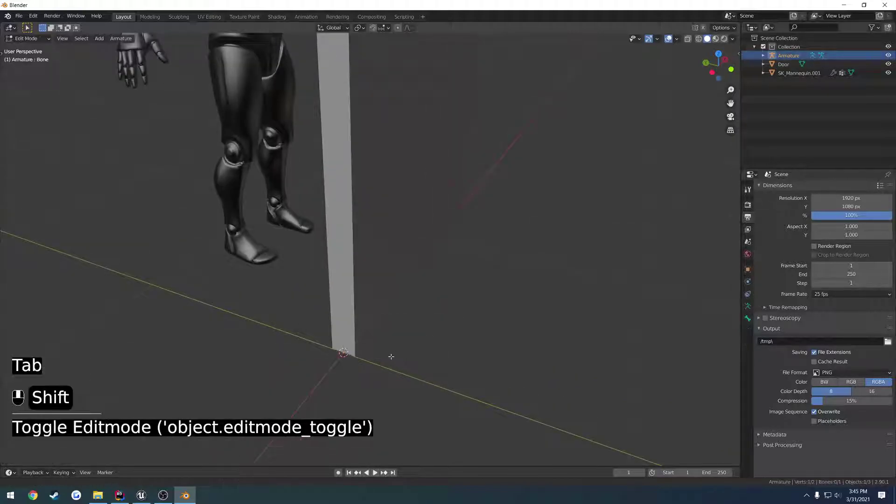
shift+middle_drag(390, 357, 408, 270)
key(z)
scroll(386, 282, up, 10)
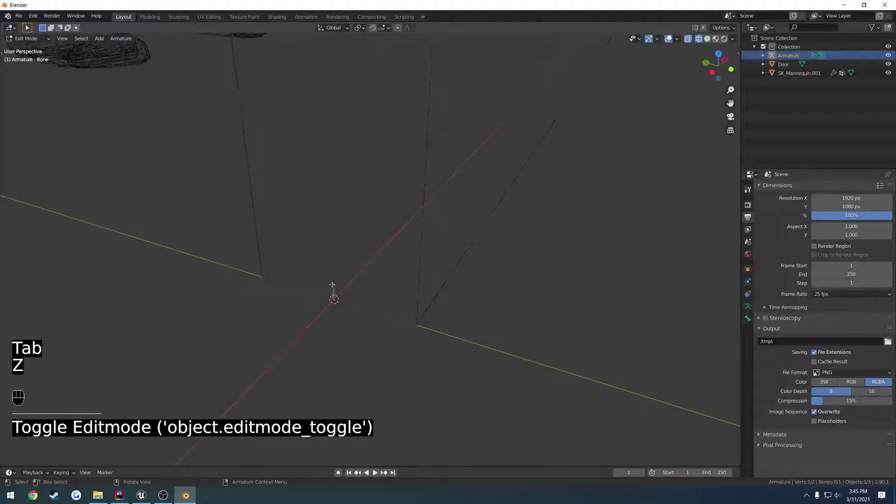
click(332, 285)
middle_drag(332, 286, 442, 288)
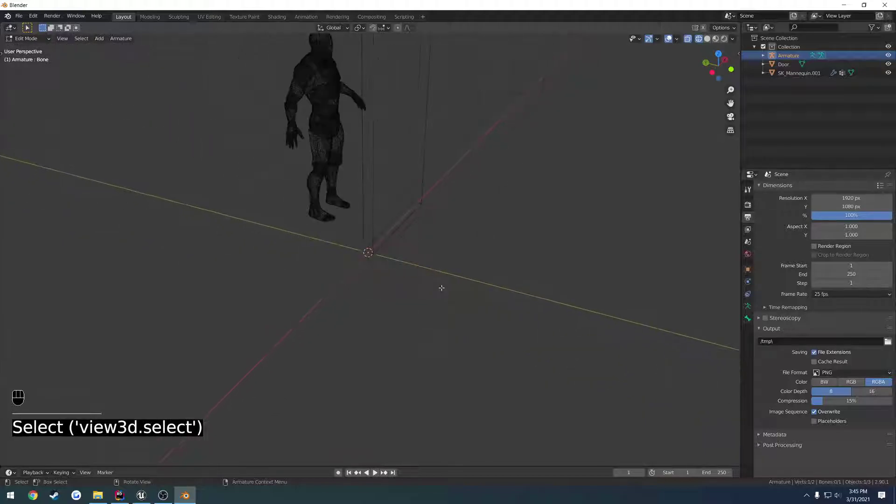
key(g)
key(z)
ctrl+click(436, 178)
shift+middle_drag(481, 201, 386, 230)
Rotate the bone 90° in front view so it lies along the door's base, and return to solid shading in Object Mode.
key(KP_1)
scroll(360, 243, up, 1)
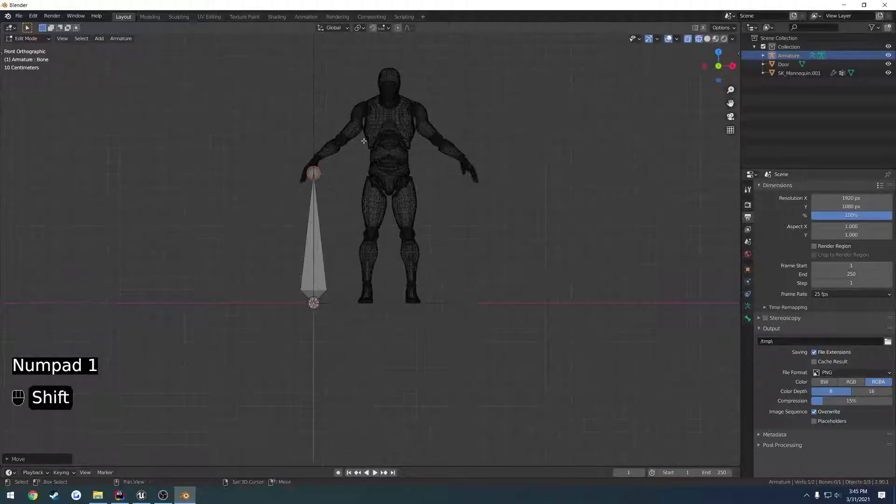
shift+middle_drag(362, 140, 353, 176)
key(r)
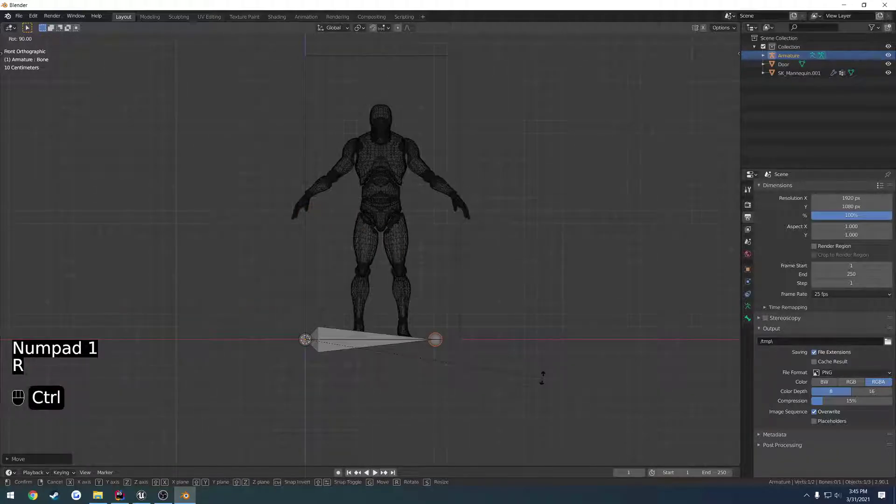
click(542, 378)
key(z)
scroll(378, 255, down, 4)
mouse_move(374, 256)
middle_down()
mouse_move(448, 282)
mouse_move(405, 278)
mouse_move(378, 329)
mouse_move(486, 337)
middle_up()
scroll(404, 277, up, 2)
key(Tab)
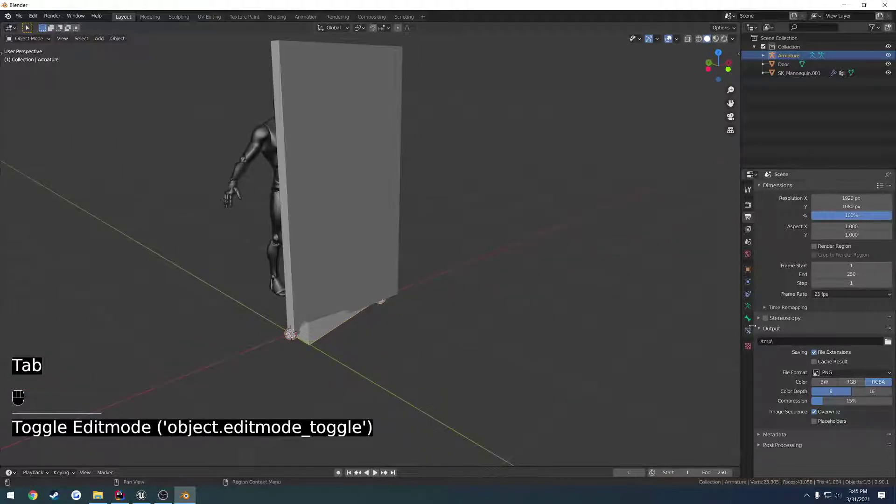
Enable In Front in the armature's viewport display so its bone draws over the door.
click(748, 307)
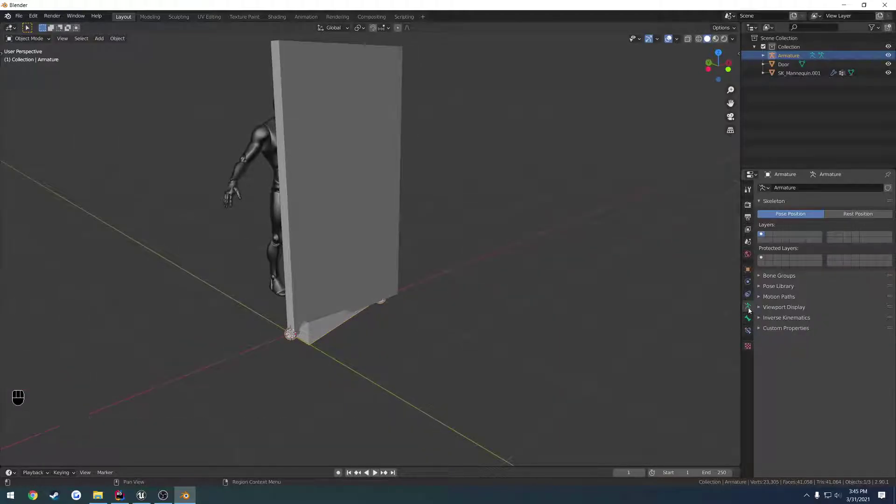
click(766, 308)
click(811, 369)
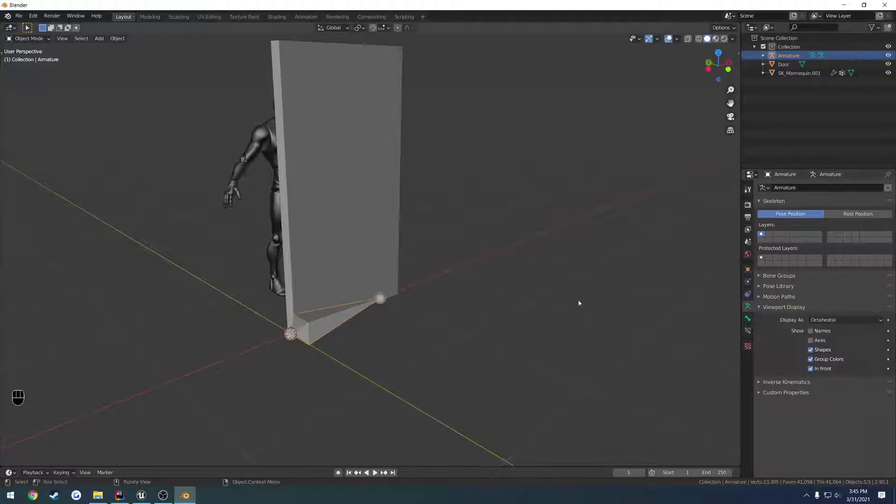
Parent the door mesh to the armature so that its bone deforms the door.
click(362, 247)
shift+click(341, 318)
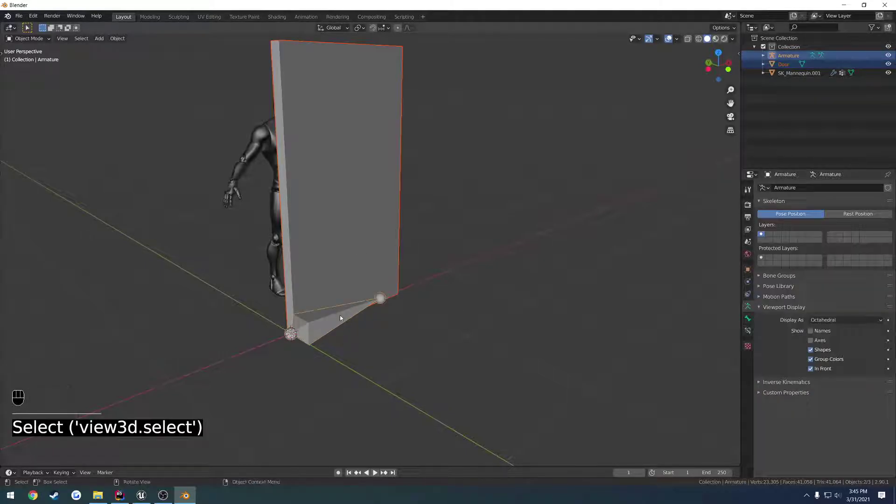
key(ctrl+p)
click(329, 369)
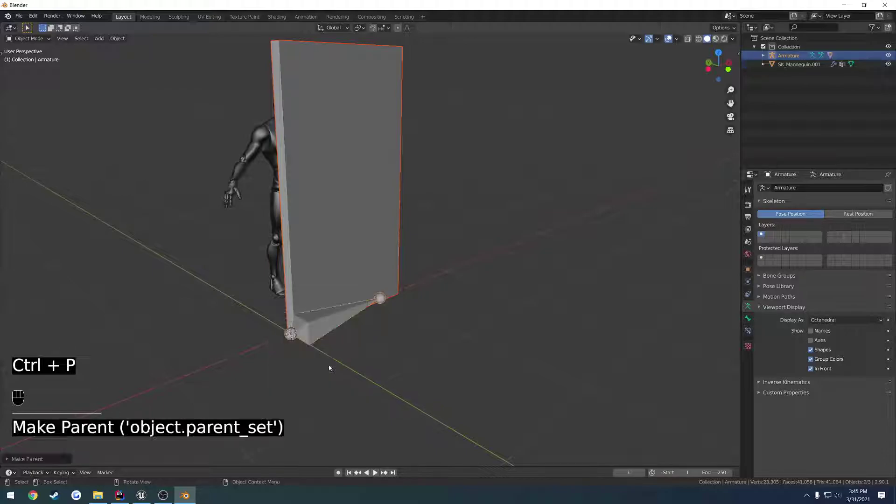
Test the rig by moving the bone in Pose Mode, and return to Object Mode without keeping the move.
key(ctrl+Tab)
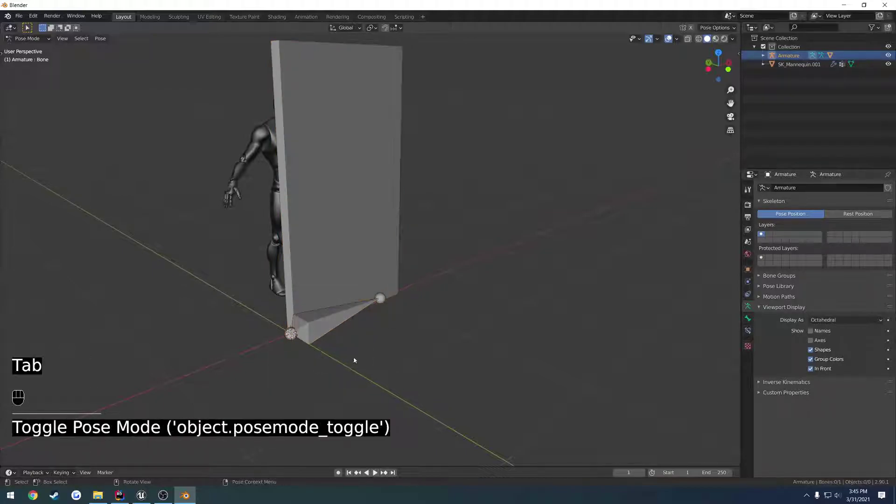
click(340, 328)
key(g)
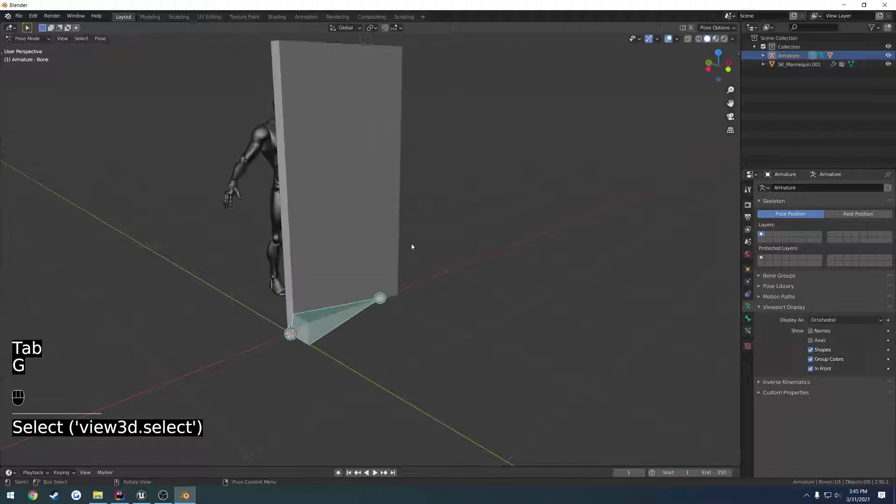
middle_drag(412, 247, 404, 217)
key(Tab)
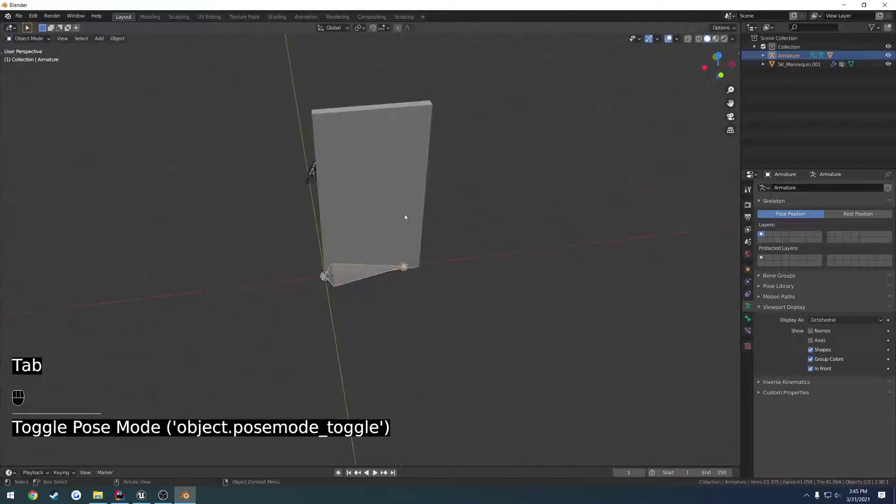
Start an FBX export of the selected door and armature to the Desktop, with the file name DoorTut.
click(379, 209)
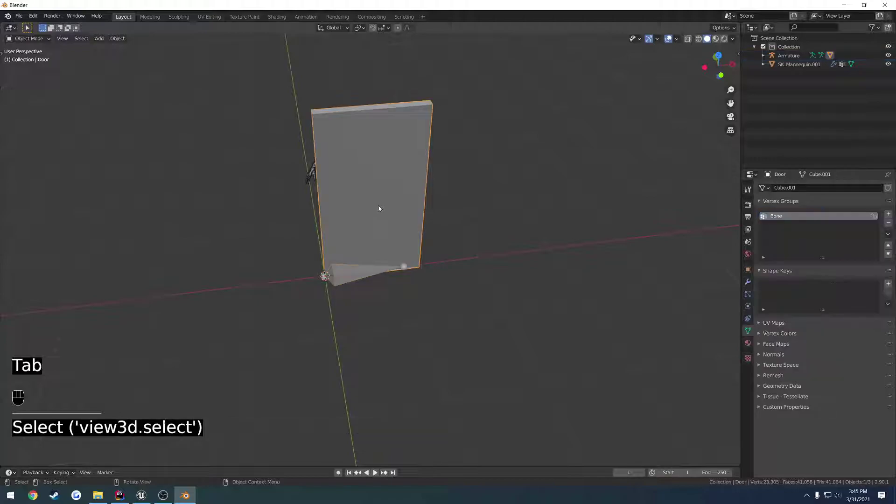
shift+click(352, 267)
click(18, 15)
mouse_move(53, 146)
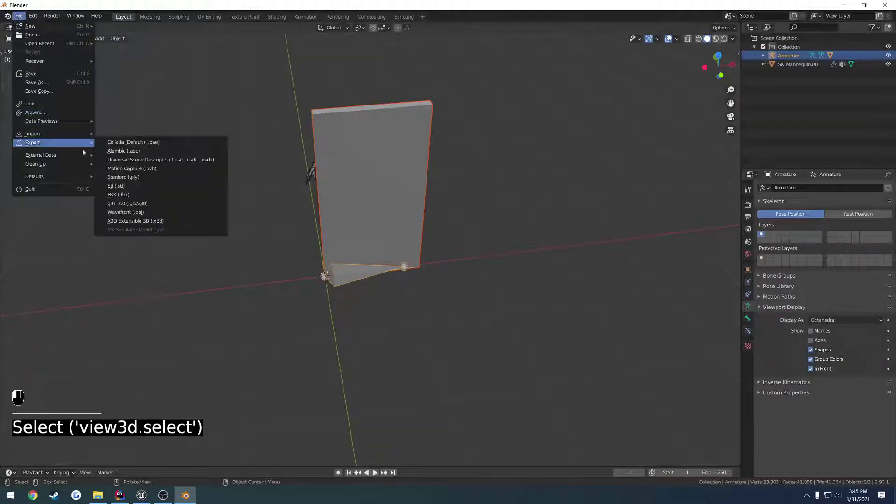
click(130, 198)
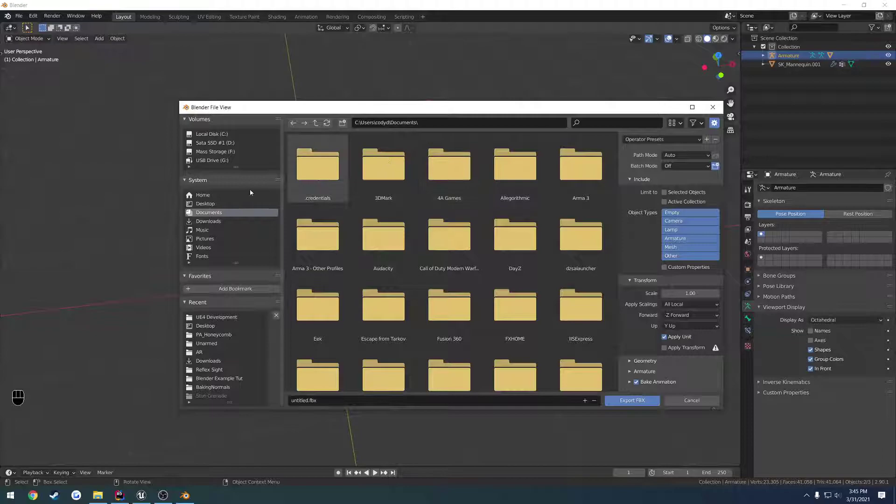
click(217, 205)
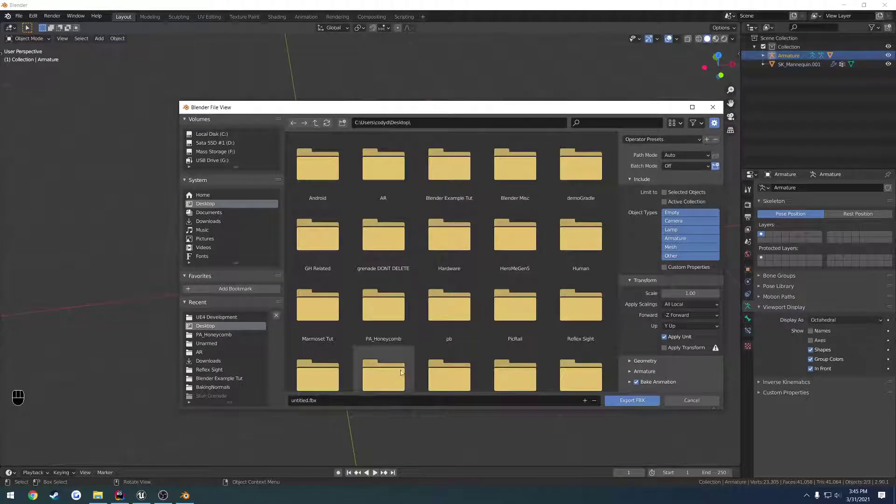
click(391, 400)
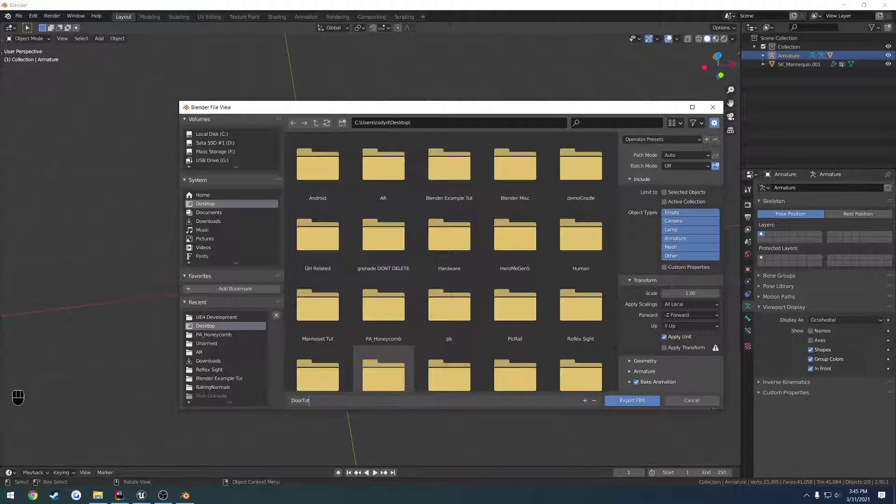
text(DoorTut)
key(Return)
Apply the Unreal Engine No Animation preset, check the geometry and armature options, and export the FBX.
click(651, 138)
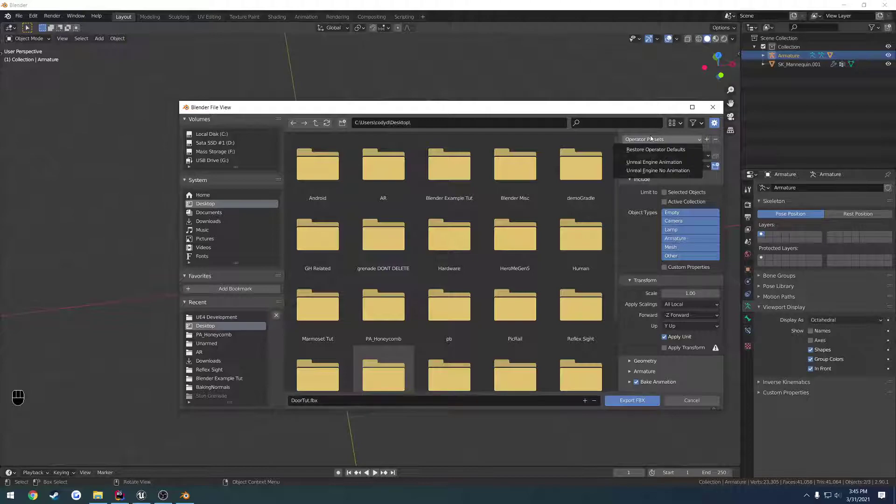
click(651, 170)
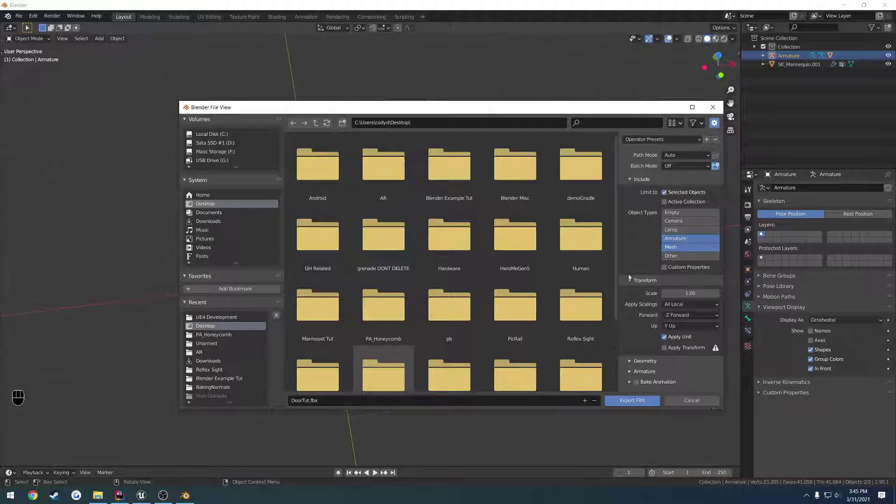
click(644, 362)
scroll(643, 309, down, 2)
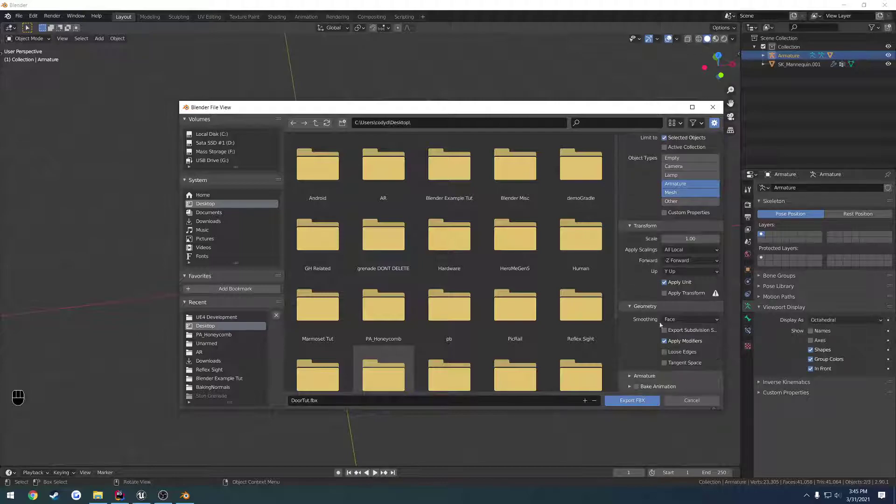
click(634, 308)
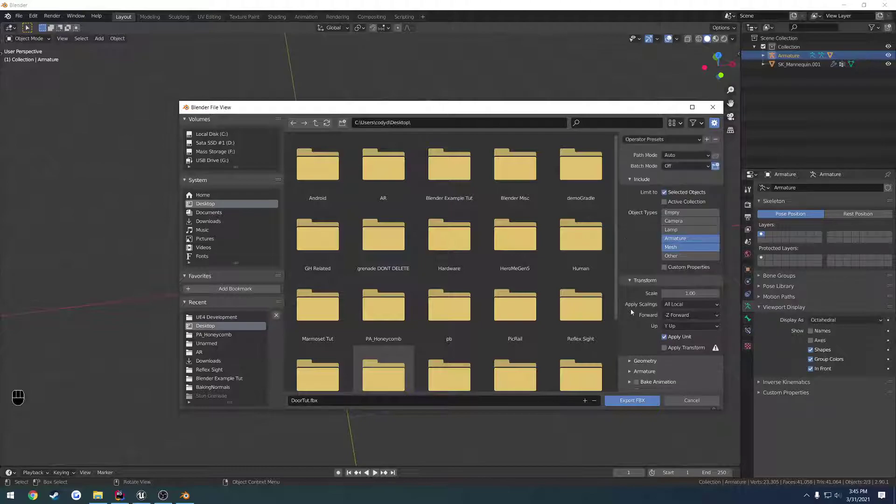
click(630, 372)
scroll(632, 293, down, 2)
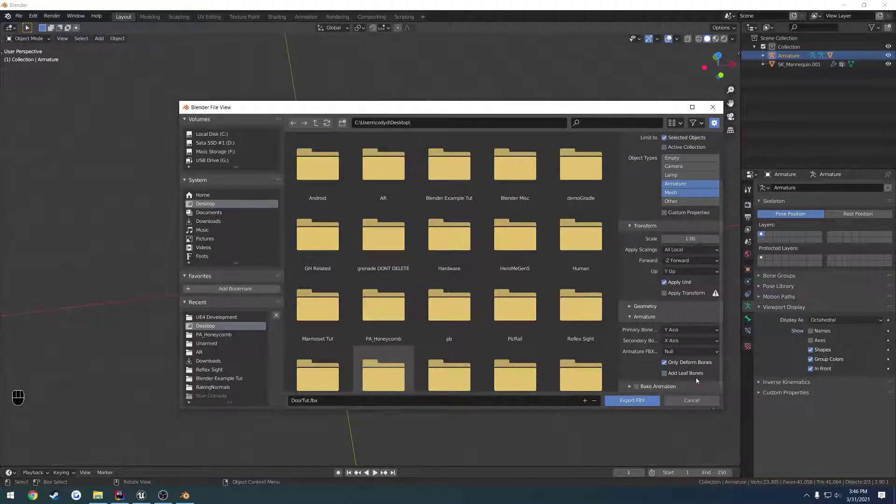
click(631, 321)
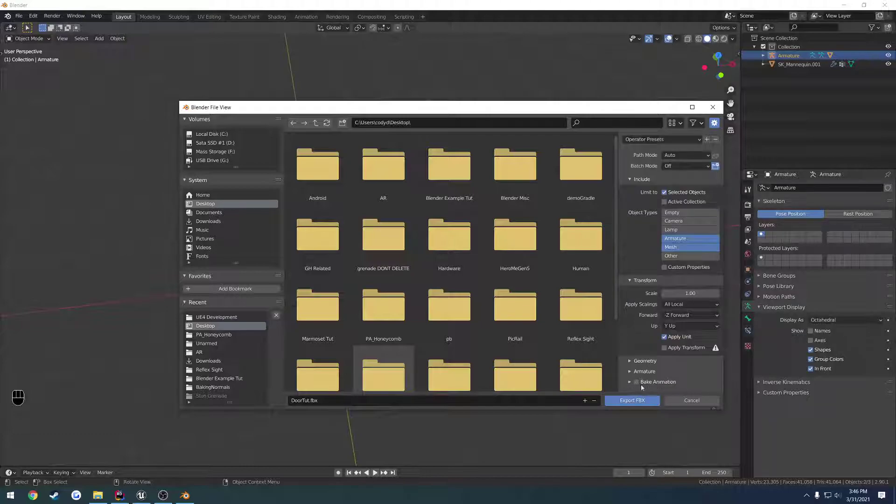
click(653, 400)
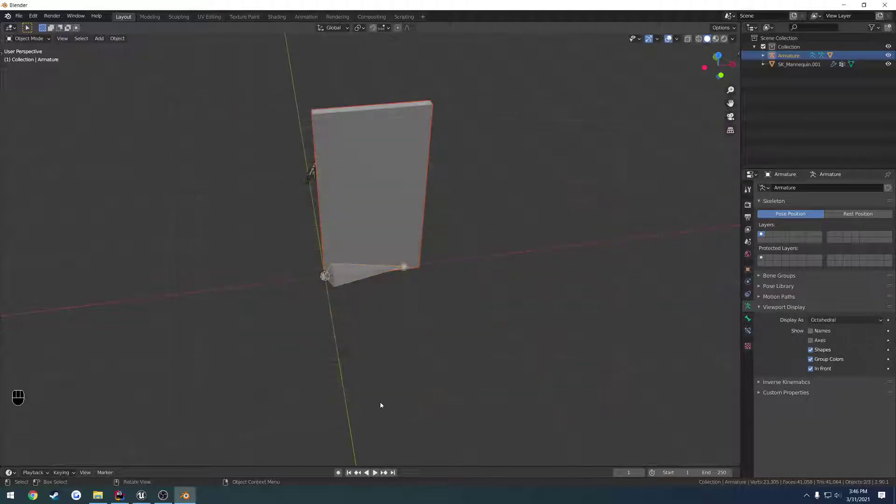
Switch to Unreal Editor and import the DoorTut file from the Desktop into the Door content folder.
click(141, 496)
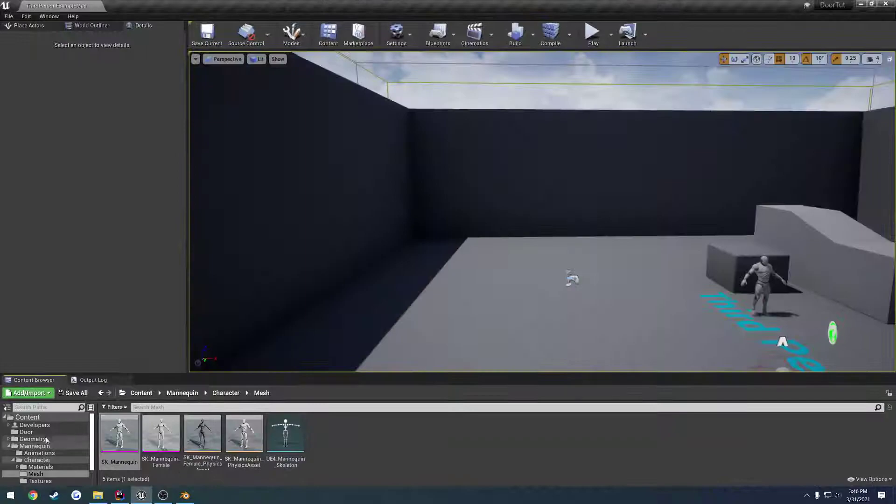
click(26, 432)
right_click(254, 456)
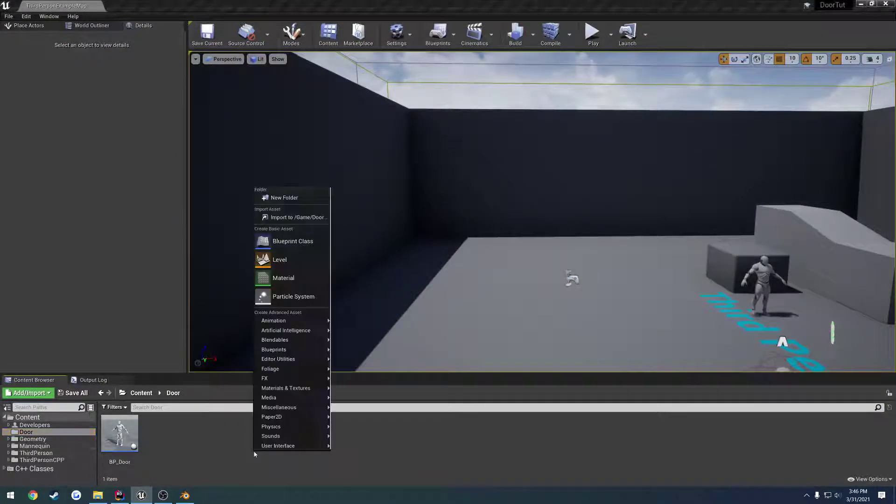
click(296, 219)
scroll(208, 211, down, 5)
double_click(158, 270)
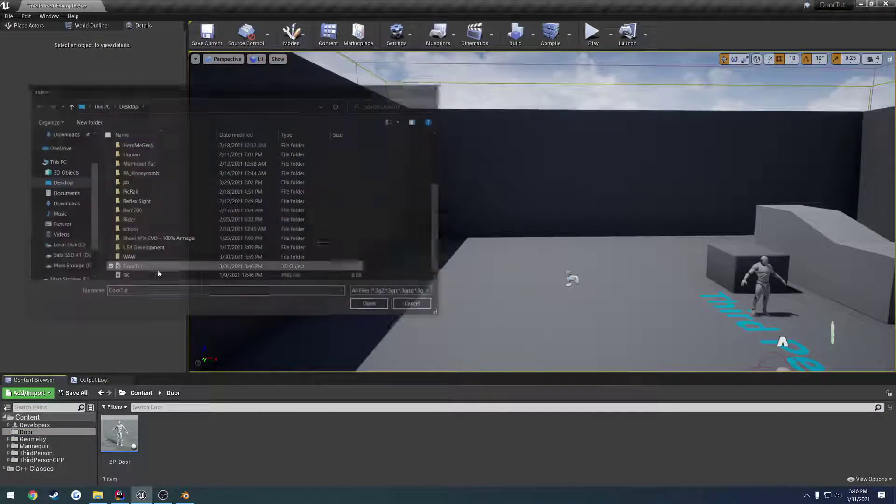
click(499, 412)
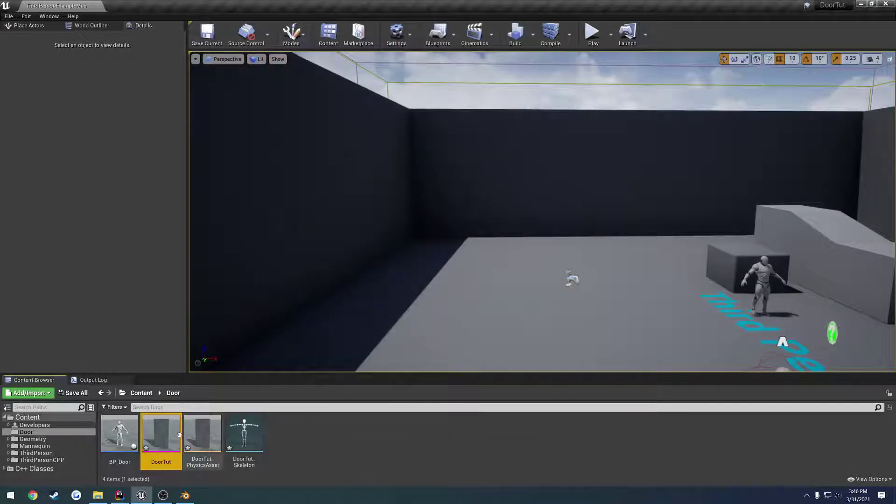
Open the DoorTut skeletal mesh, test-rotate its bone to check the door's hinge, and close the mesh editor.
double_click(164, 435)
click(58, 81)
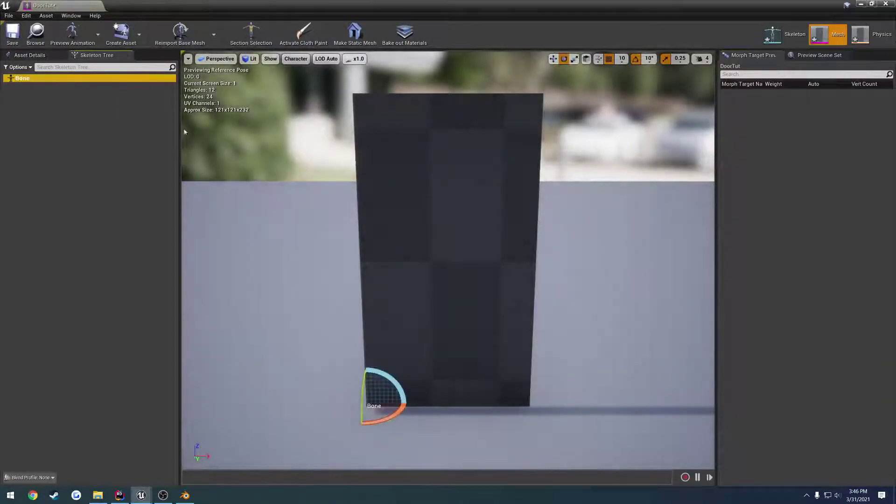
drag(393, 380, 323, 334)
click(97, 6)
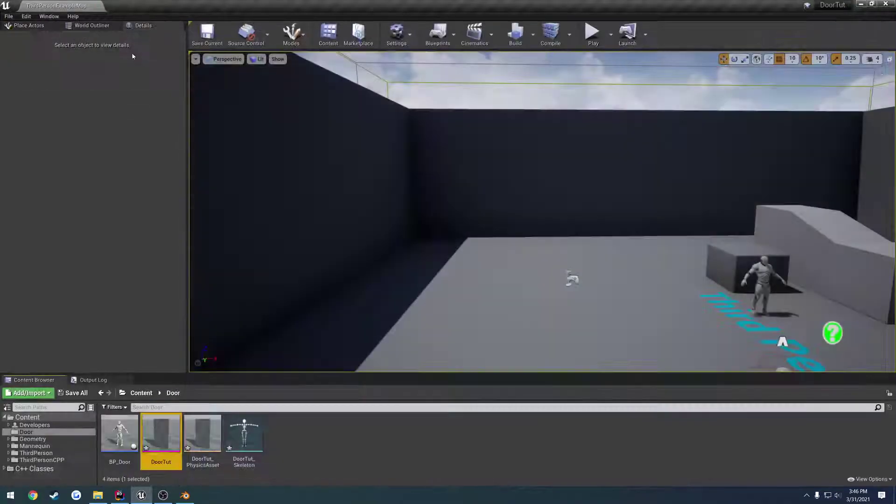
Switch back to Blender and put the door's armature in Pose Mode.
click(185, 495)
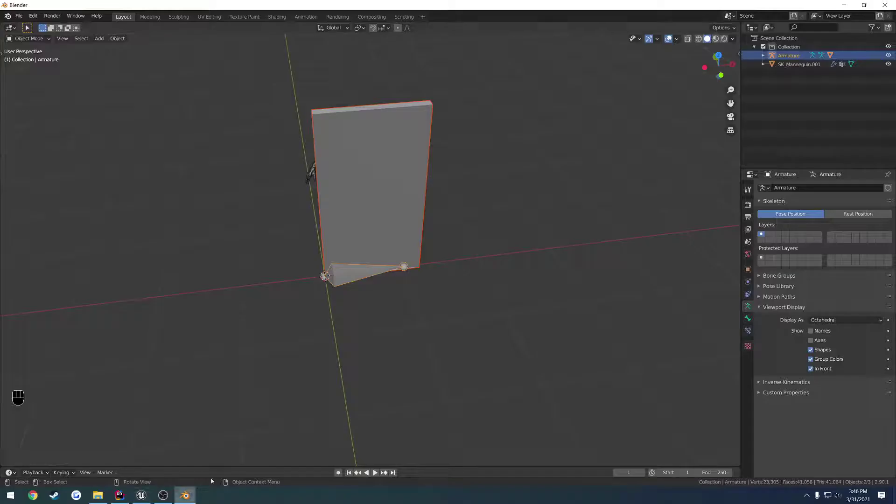
click(356, 273)
key(Tab)
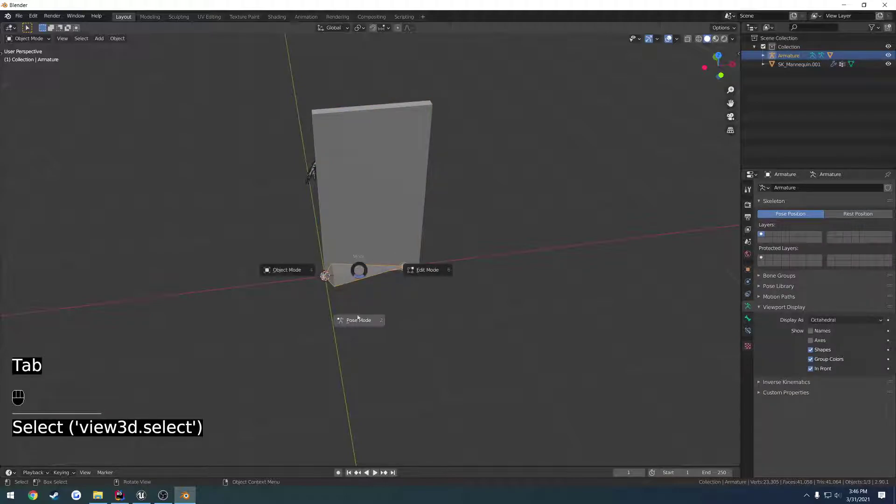
click(358, 319)
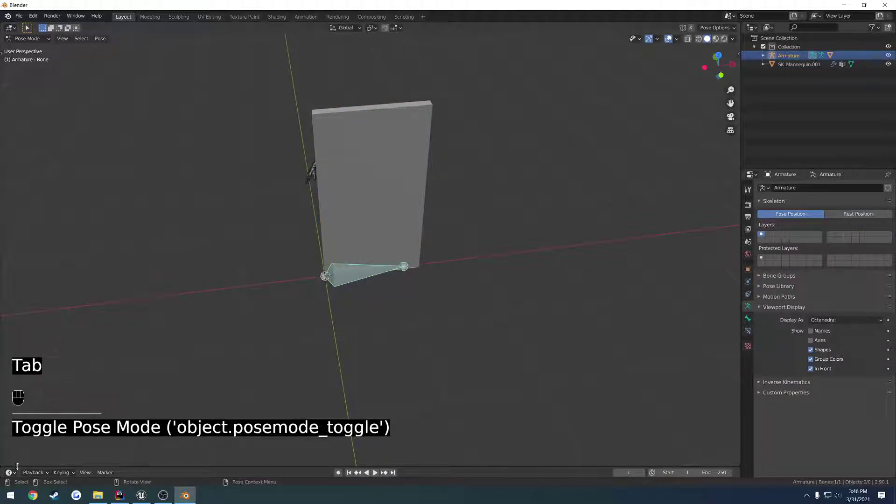
Split the 3D viewport horizontally and turn the lower area into a short Dope Sheet in Action Editor mode.
right_click(214, 466)
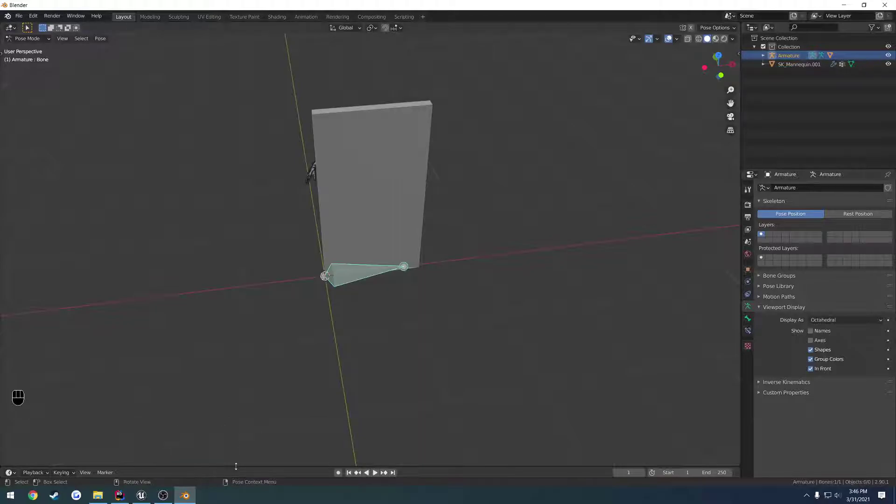
right_click(233, 465)
click(224, 454)
click(140, 406)
click(10, 412)
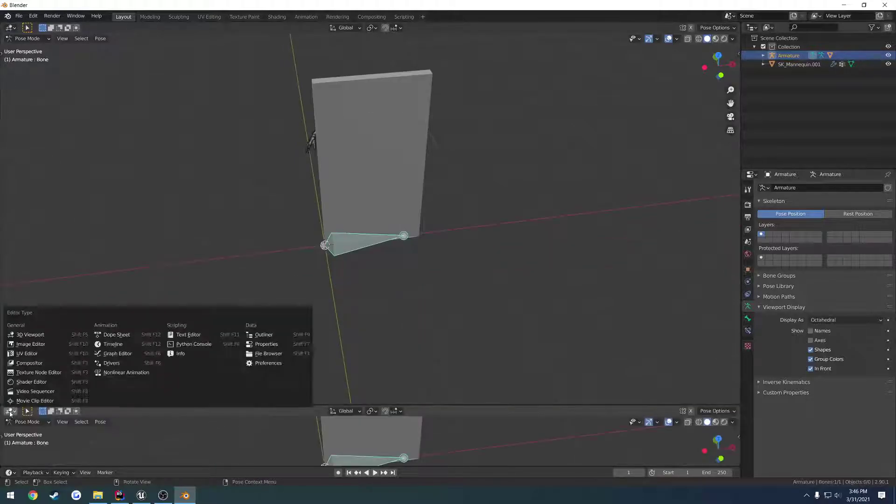
click(117, 335)
click(49, 411)
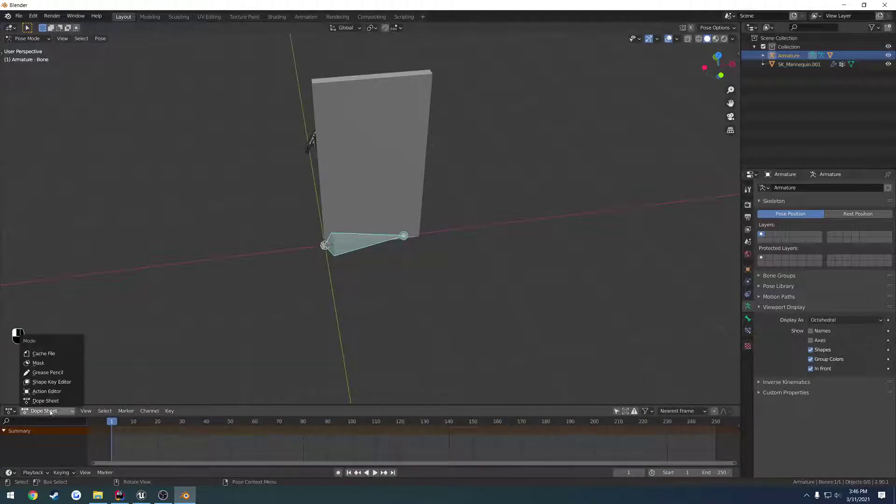
click(47, 391)
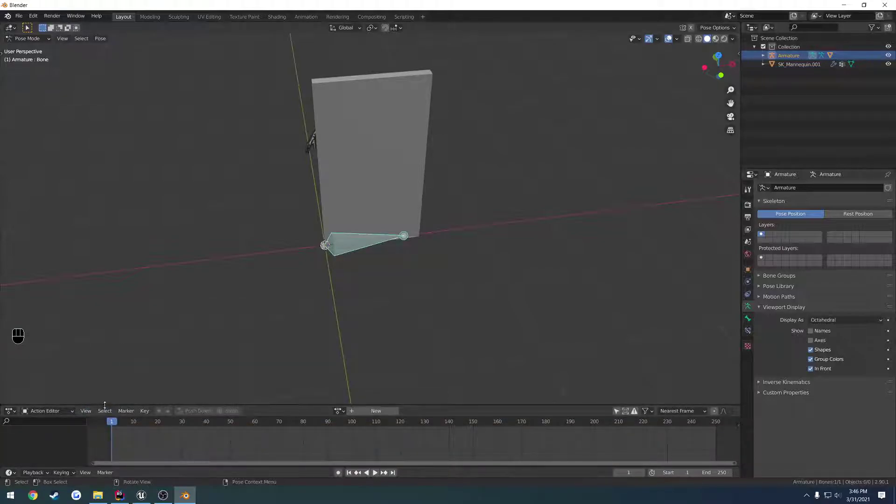
drag(102, 406, 101, 436)
Create a new action for the armature and name it A_Door_Open.
click(371, 439)
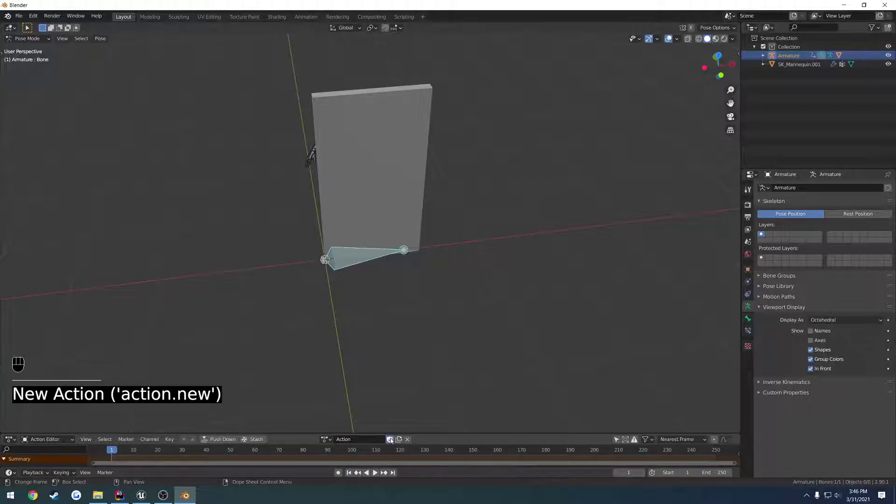
key(shift)
text(A_Doo)
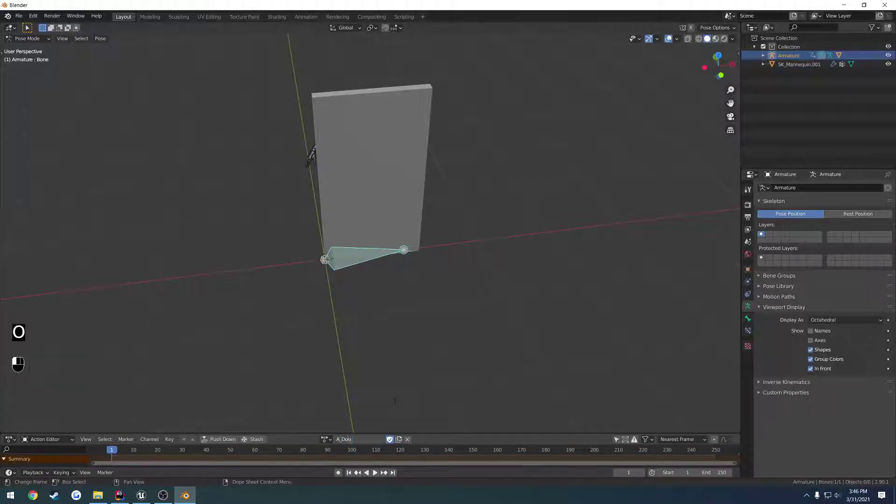
text(r_Open)
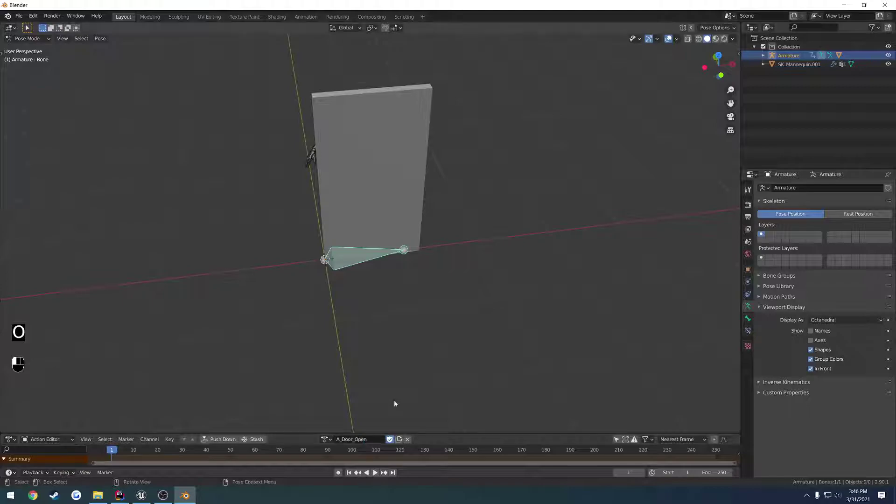
Insert a keyframe for the bone's closed pose at frame 1 and set the scene's end frame to 15.
click(4, 459)
key(i)
click(346, 317)
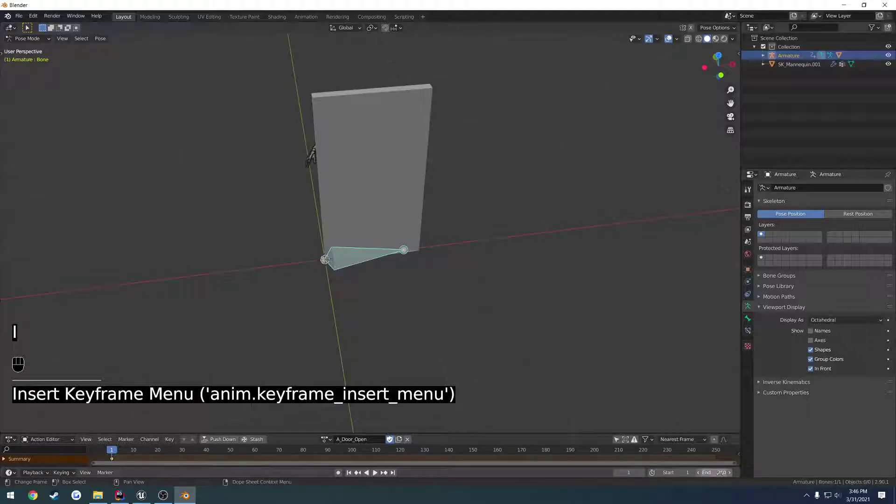
text(15)
key(Return)
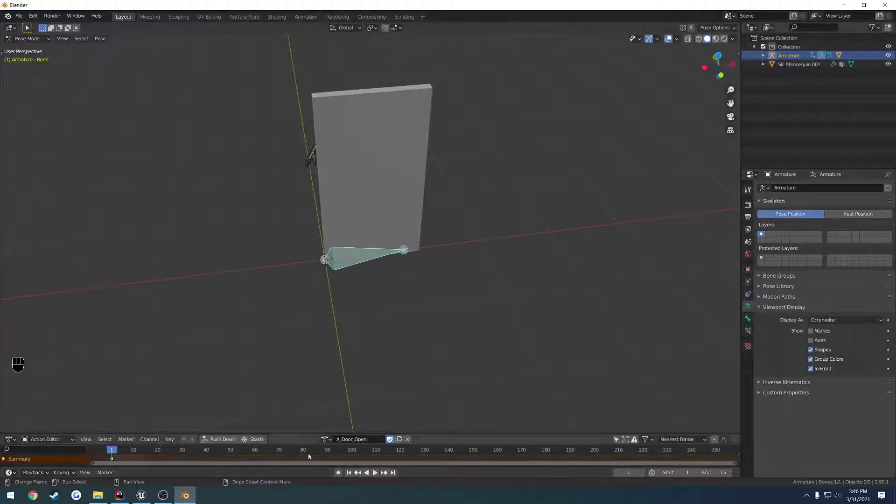
Try to rotate the door bone 90° clockwise into the open pose in top view while on frame 1.
key(Home)
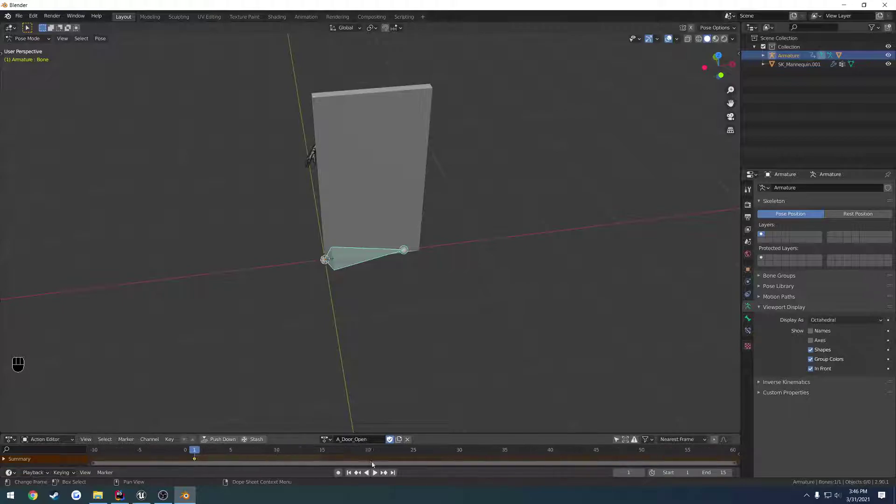
middle_drag(295, 452, 394, 453)
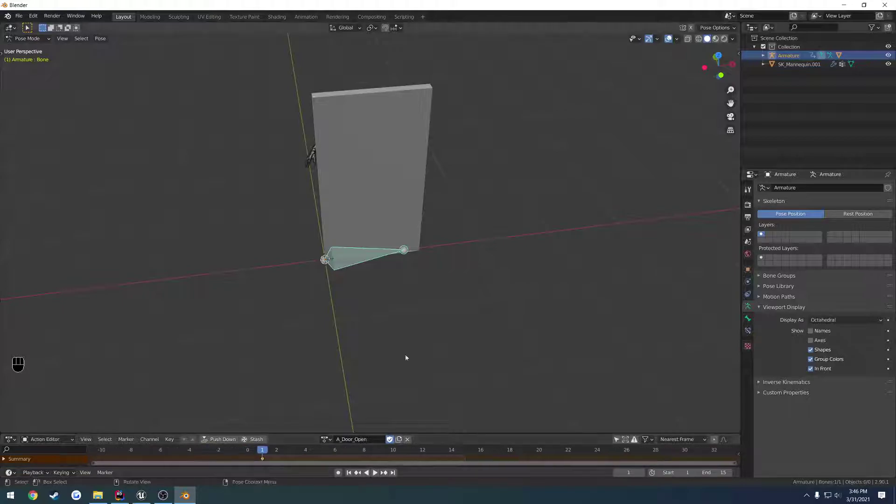
click(367, 258)
key(KP_7)
key(r)
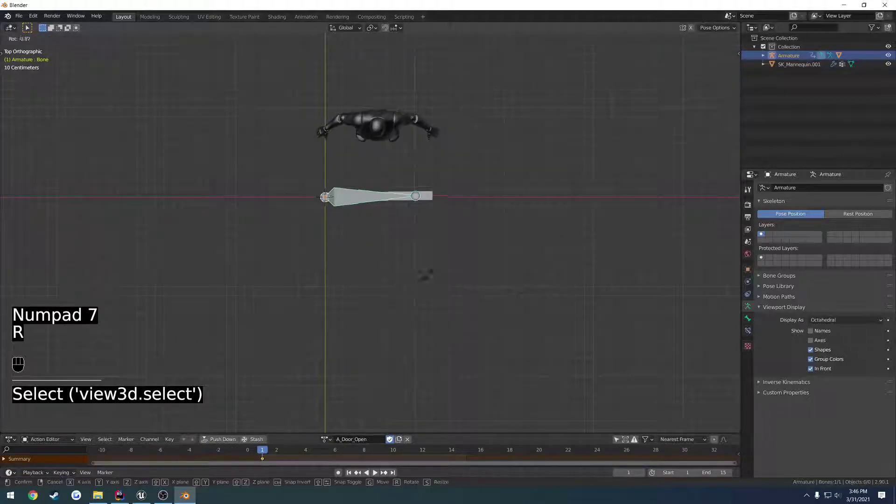
key(ctrl)
click(192, 352)
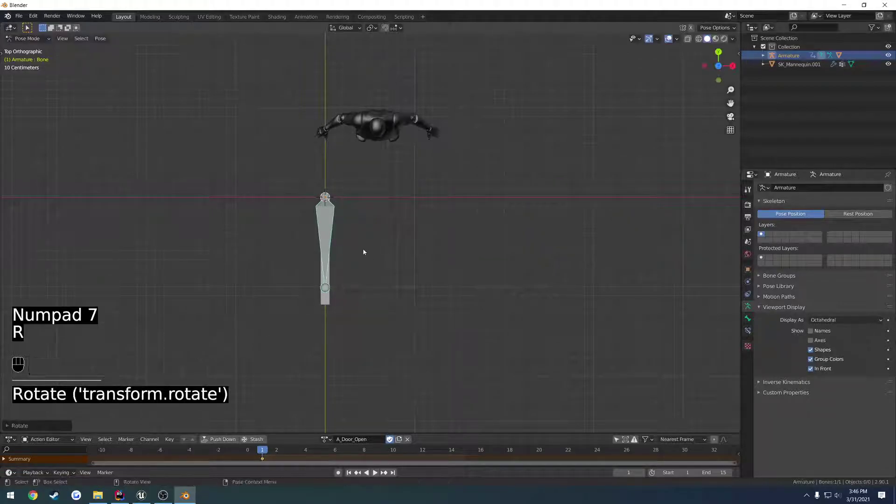
At frame 15, rotate the door bone 90° clockwise into the open pose and insert a keyframe.
click(467, 447)
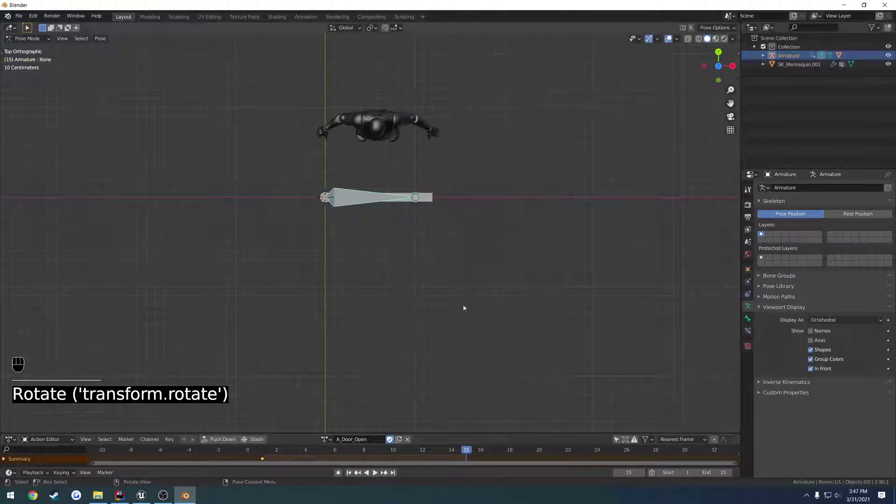
key(r)
key(ctrl)
click(315, 371)
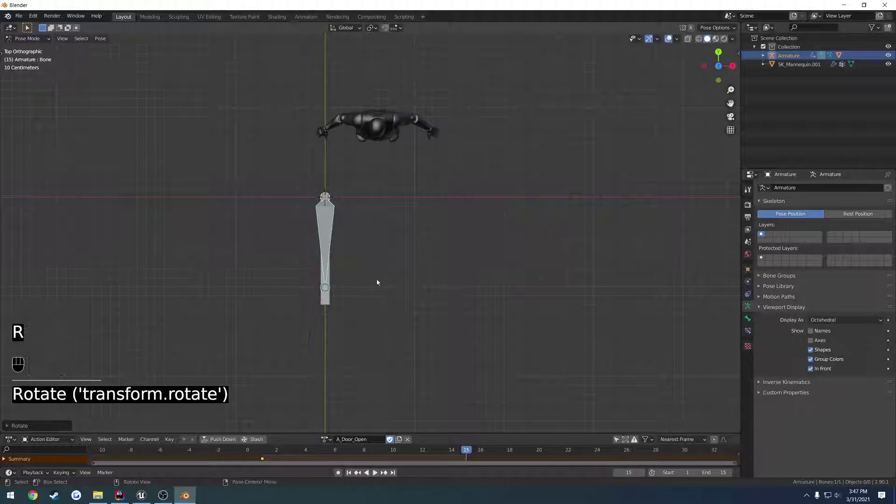
key(i)
click(377, 279)
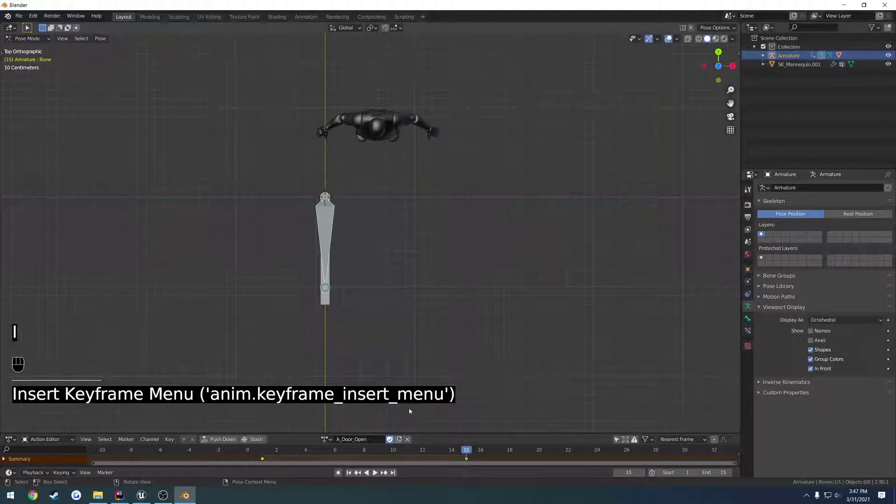
middle_drag(410, 411, 408, 336)
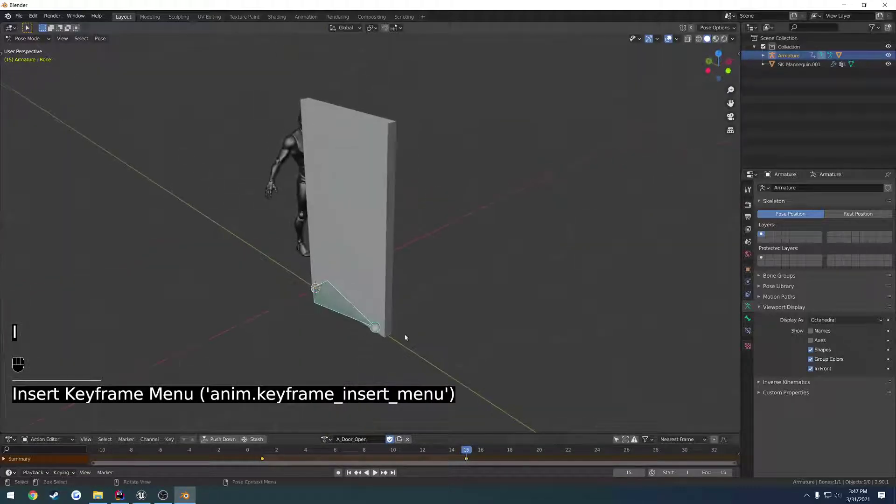
Duplicate the A_Door_Open action and name the copy A_Door_Close.
click(399, 439)
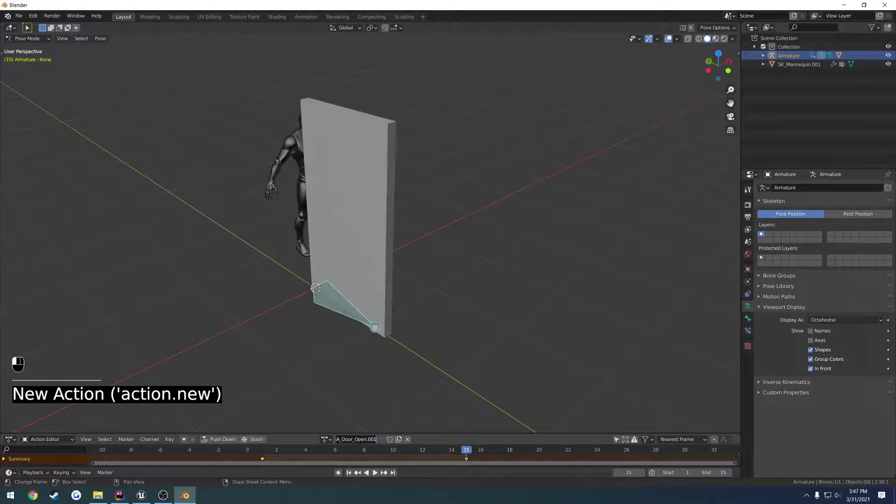
key(BackSpace)
text(Close)
key(Return)
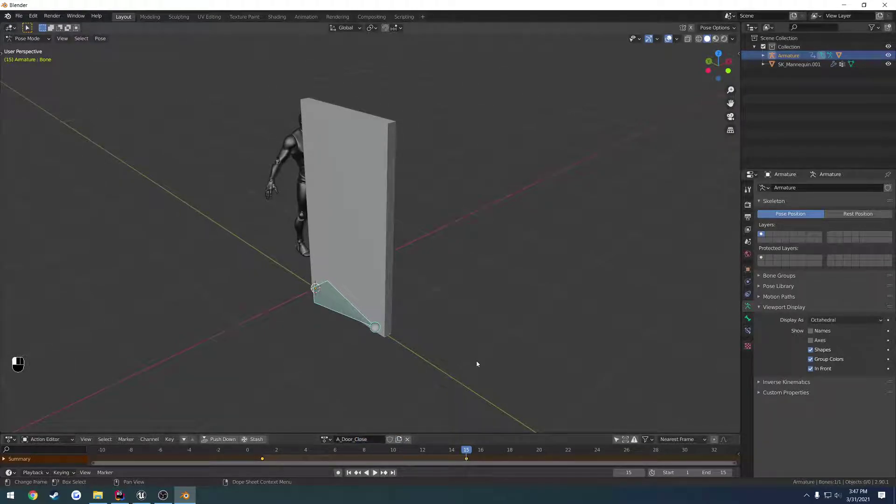
Swap the two keyframes so the open pose is at frame 1 and the closed pose at frame 15, and play the animation.
drag(467, 459, 458, 459)
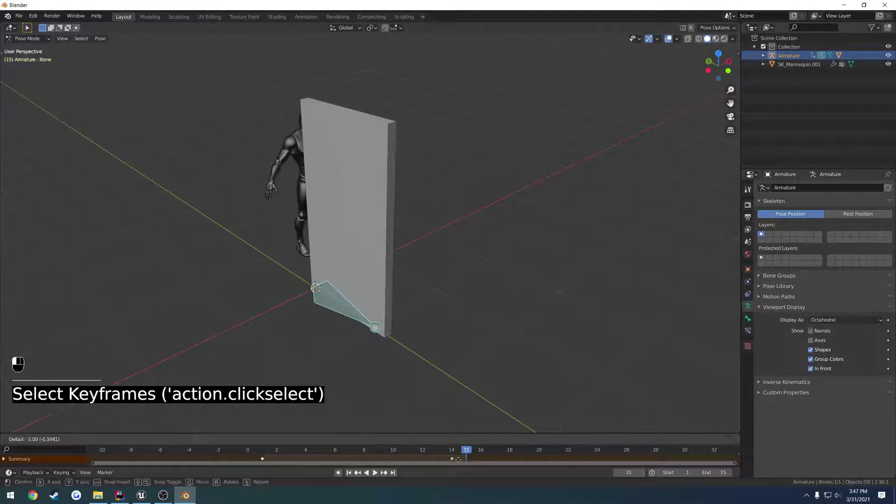
drag(284, 464, 261, 459)
drag(473, 447, 261, 449)
key(space)
key(space)
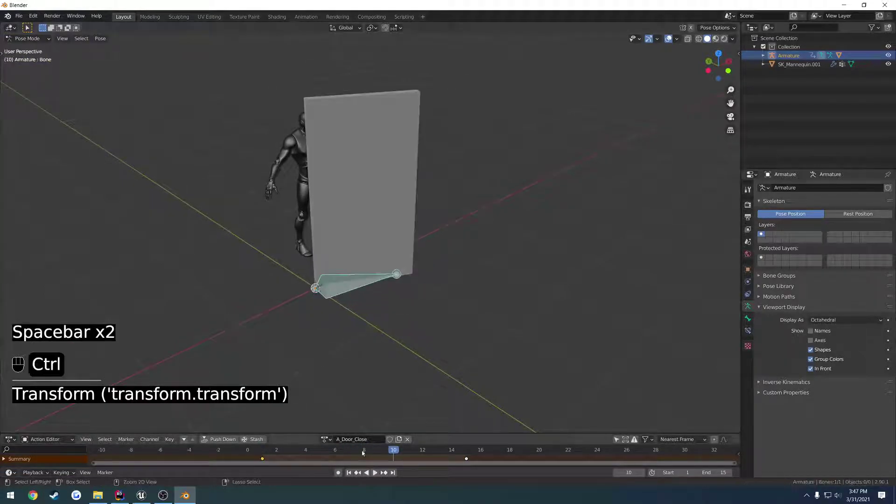
Save the Blender file to the Desktop as DoorTut.blend.
key(ctrl+s)
click(339, 400)
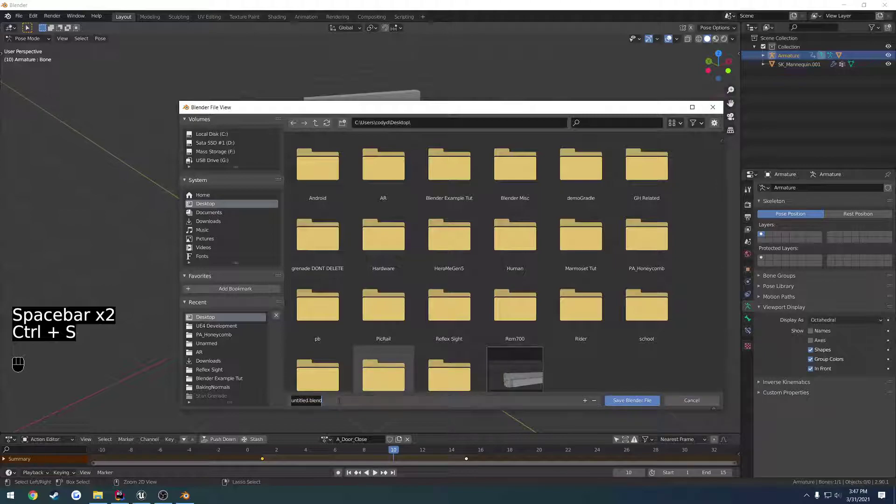
text(DoorT)
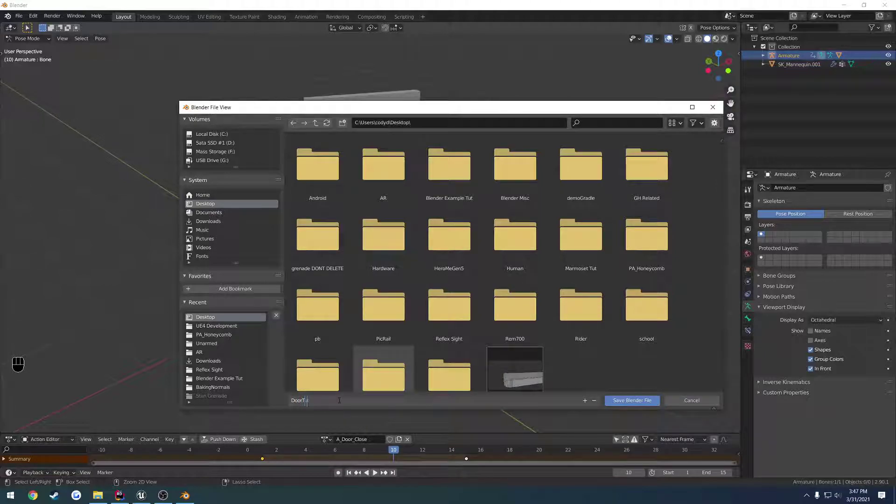
text(ut.blend)
key(Return)
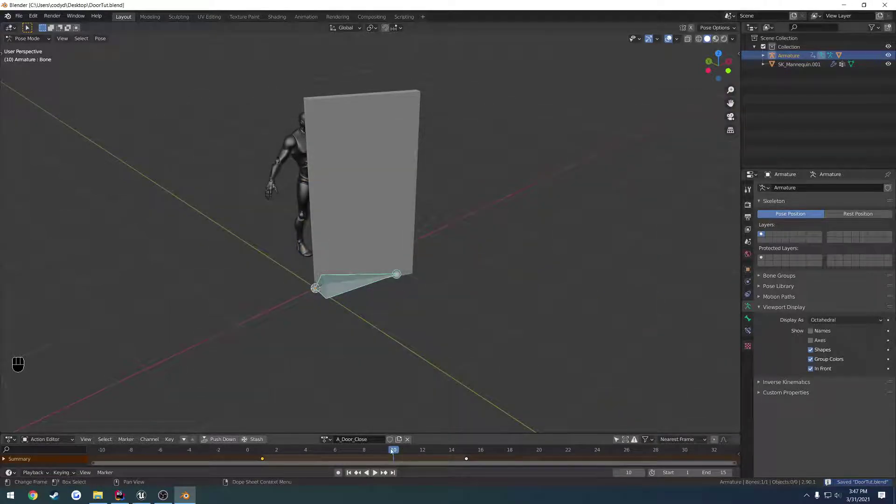
Return to frame 1, switch the armature to Object Mode and keep only the armature selected.
drag(392, 450, 268, 452)
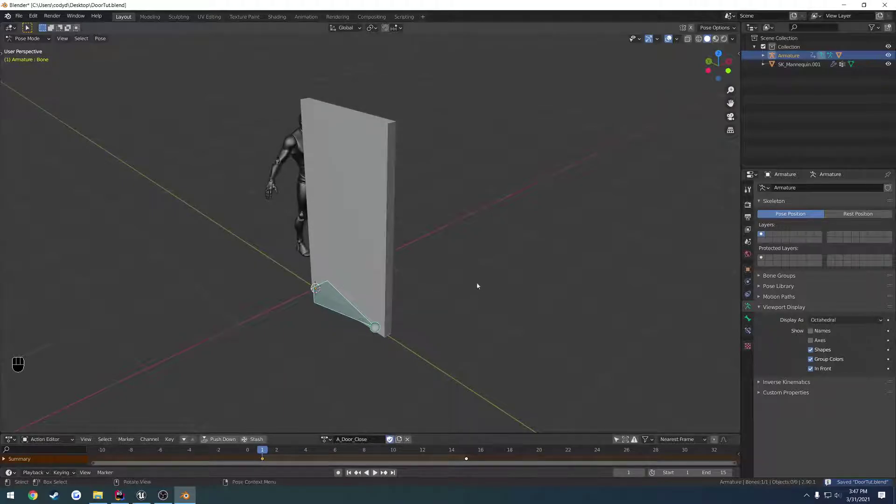
middle_drag(420, 327, 330, 265)
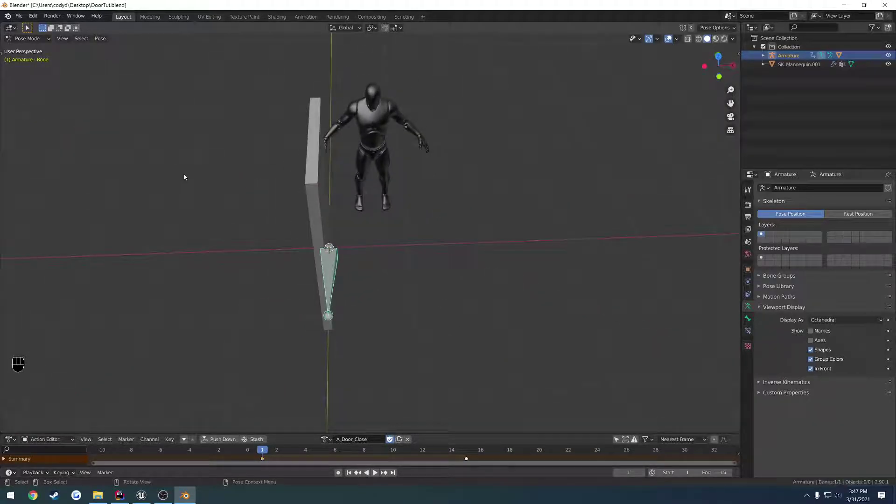
key(Tab)
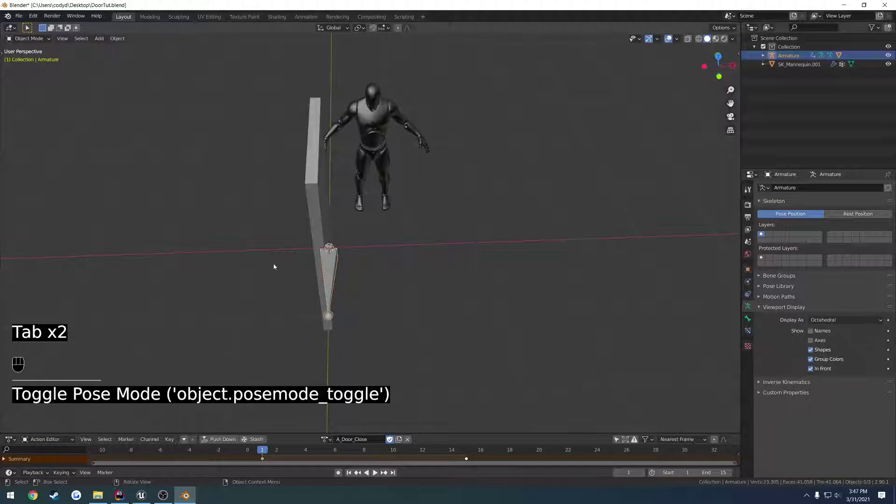
middle_drag(274, 267, 350, 254)
click(332, 290)
click(304, 290)
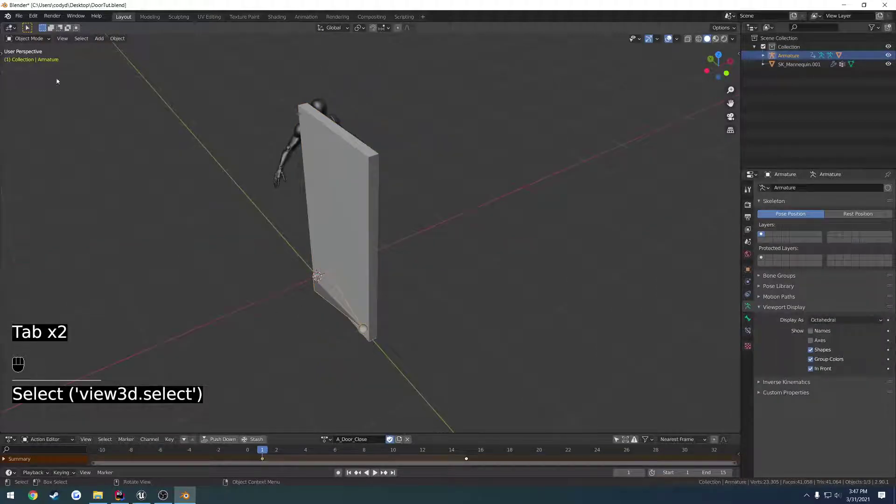
Export the selected armature to the Desktop as A_Door_Close.fbx, limited to selected objects and with Bake Animation enabled.
click(18, 16)
mouse_move(61, 142)
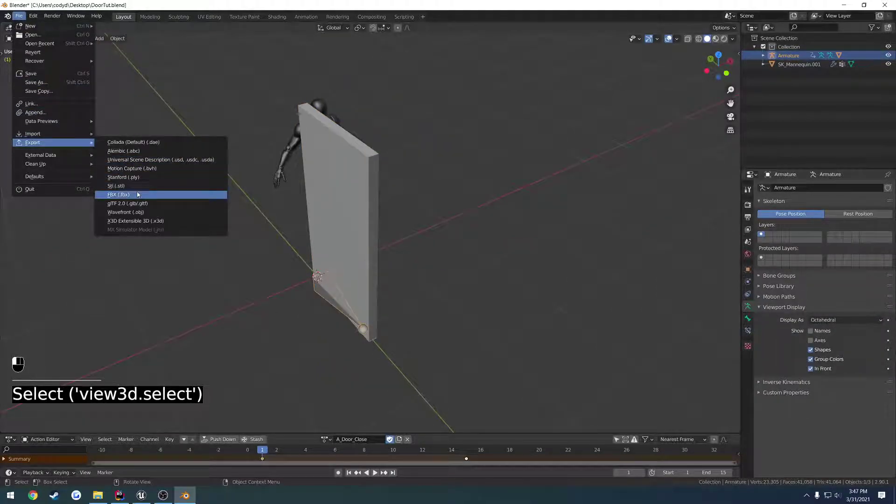
click(125, 195)
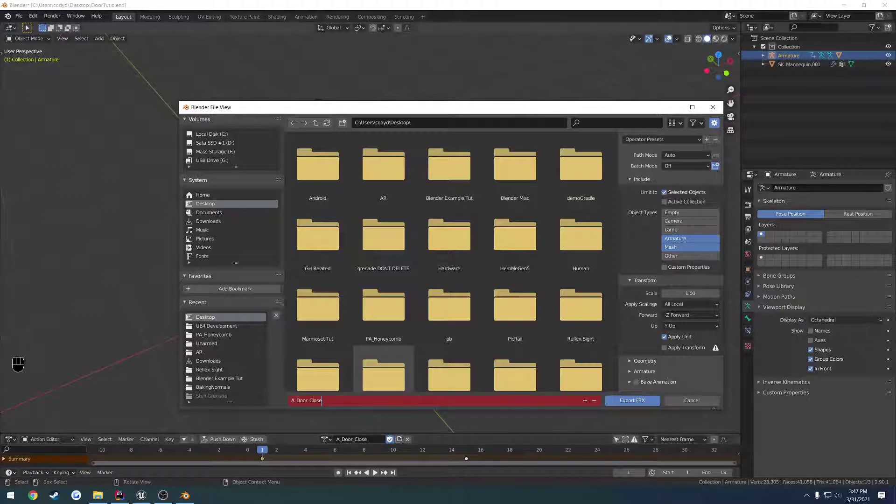
key(Return)
click(662, 139)
click(662, 163)
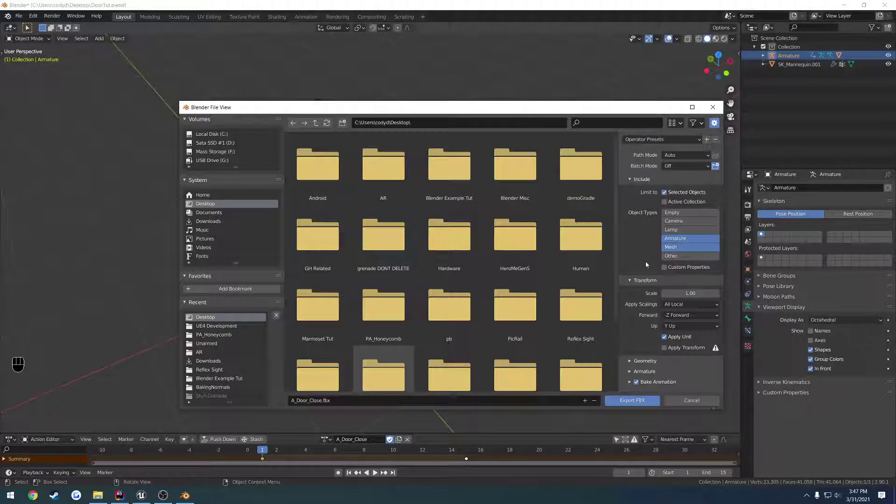
click(631, 383)
scroll(639, 369, down, 3)
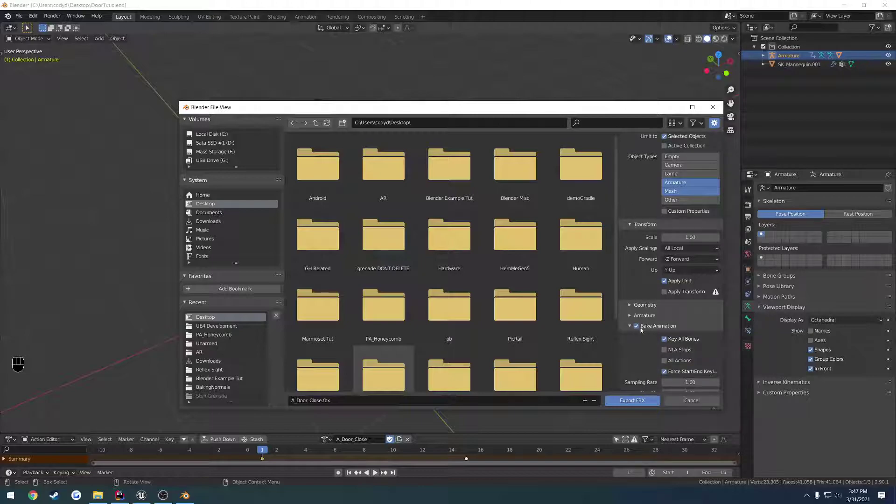
scroll(641, 330, down, 1)
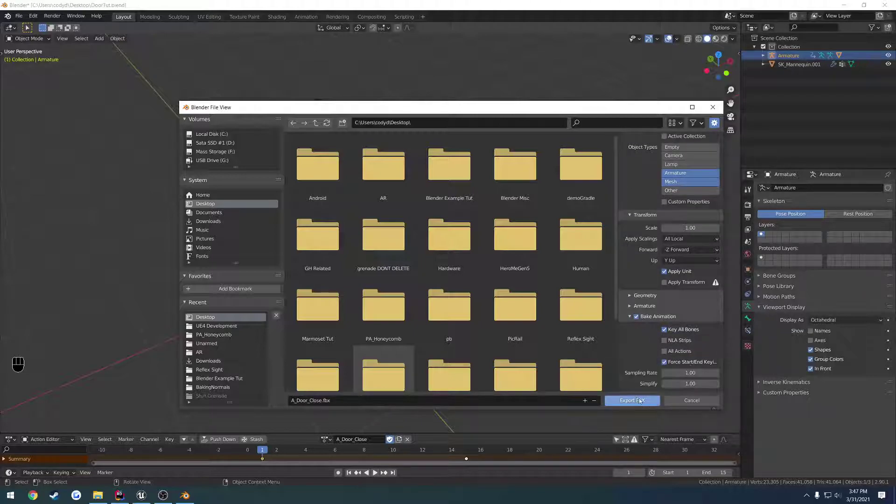
click(637, 400)
click(142, 495)
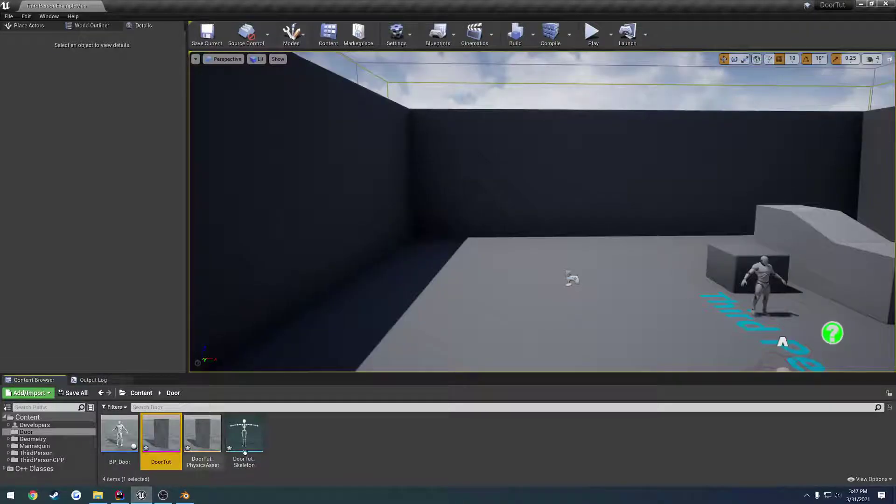
right_click(297, 444)
click(186, 497)
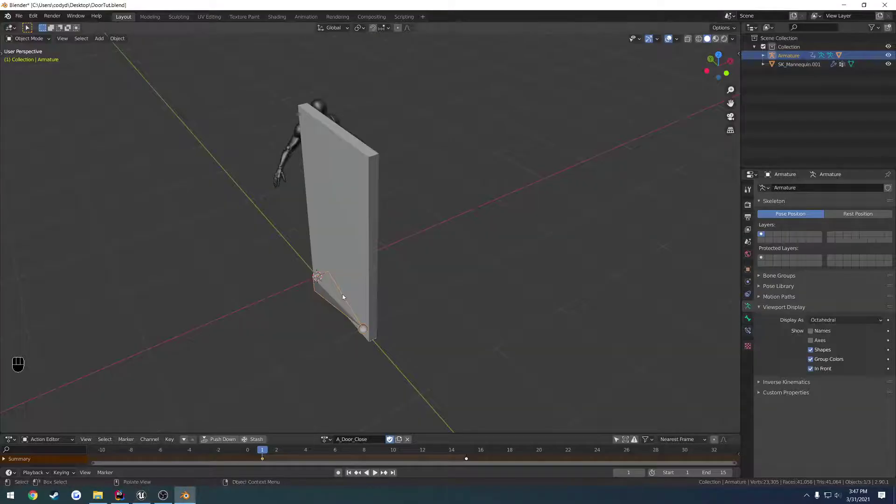
Make A_Door_Open the armature's active action and export the armature to the Desktop as A_Door_Open.fbx with Bake Animation enabled.
click(325, 439)
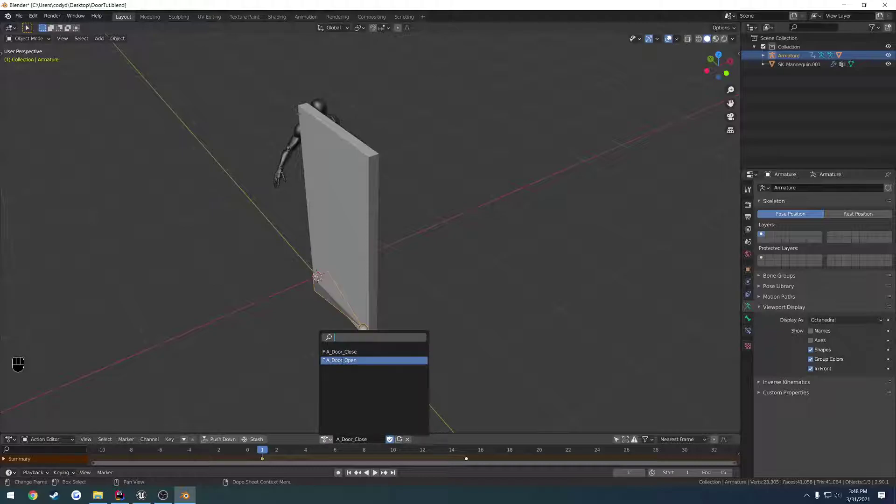
click(342, 362)
click(18, 16)
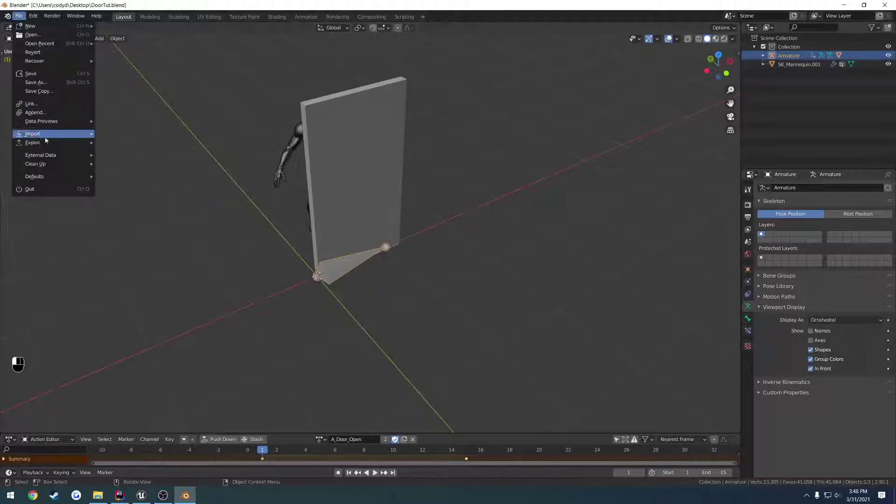
mouse_move(40, 134)
click(140, 196)
click(349, 400)
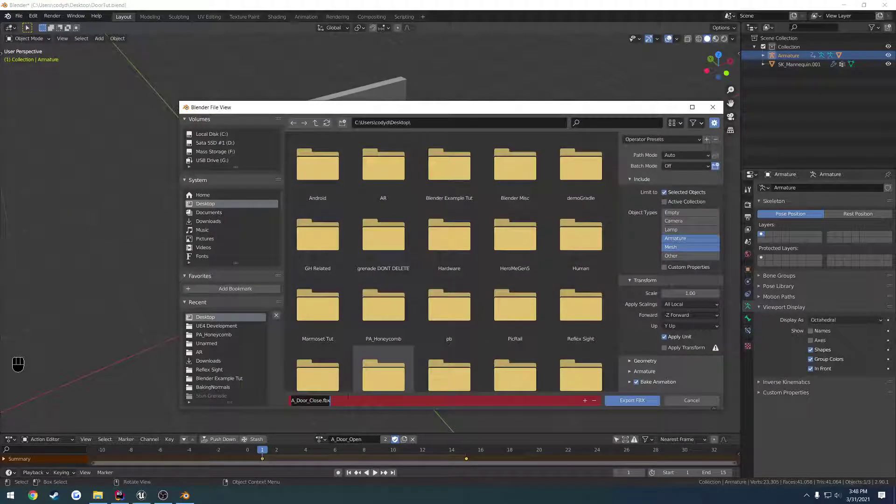
text(A_Door_Open)
key(Return)
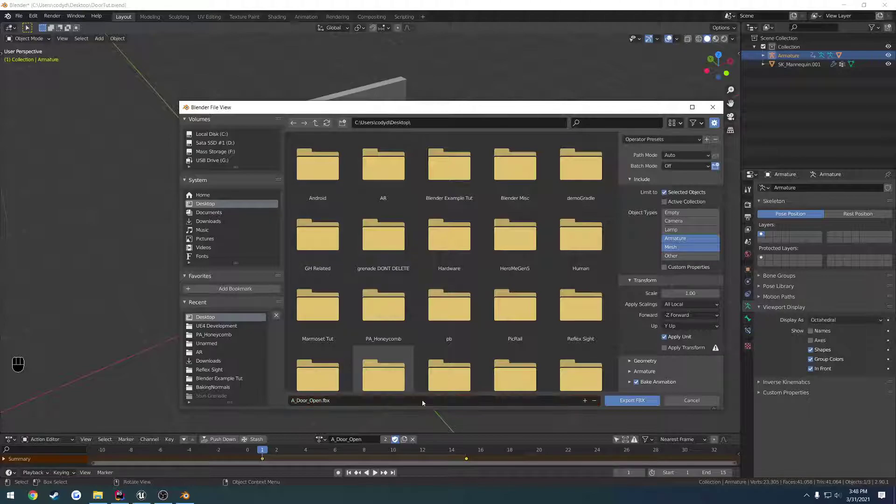
key(Return)
Switch to Unreal Engine and import A_Door_Close and A_Door_Open into the Door folder, using DoorTut_Skeleton as the skeleton.
click(142, 496)
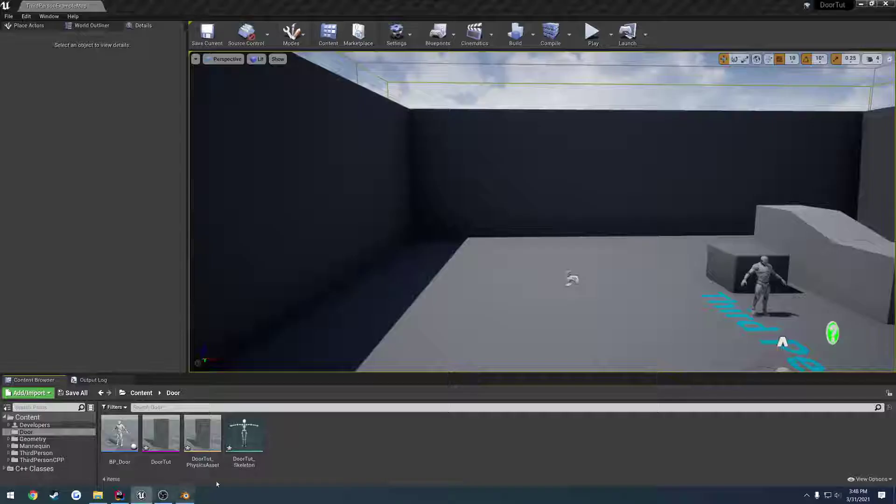
right_click(352, 427)
click(373, 194)
scroll(251, 272, down, 3)
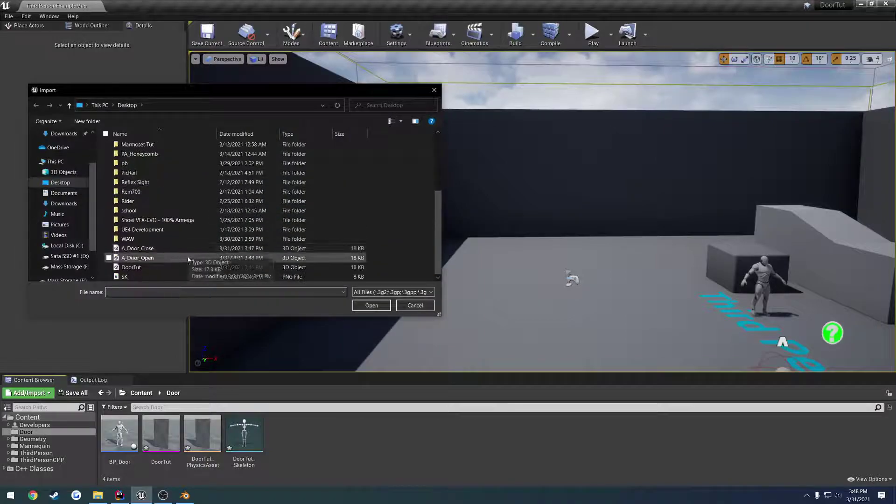
click(140, 249)
shift+click(160, 257)
click(372, 306)
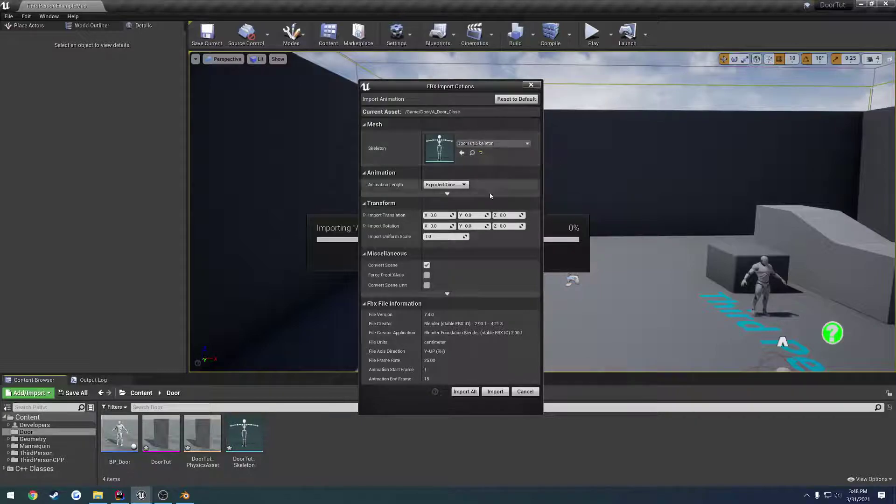
click(464, 392)
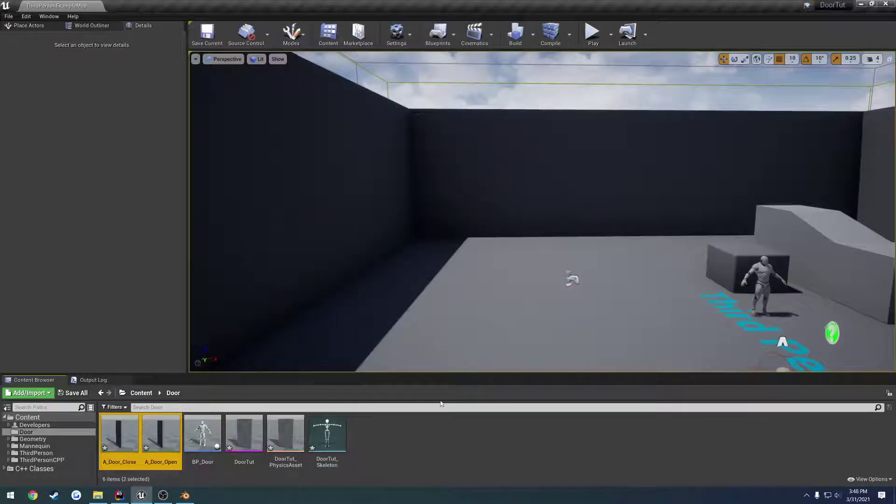
Open the imported A_Door_Open and A_Door_Close animations in the animation editor to preview the door's motion.
double_click(161, 432)
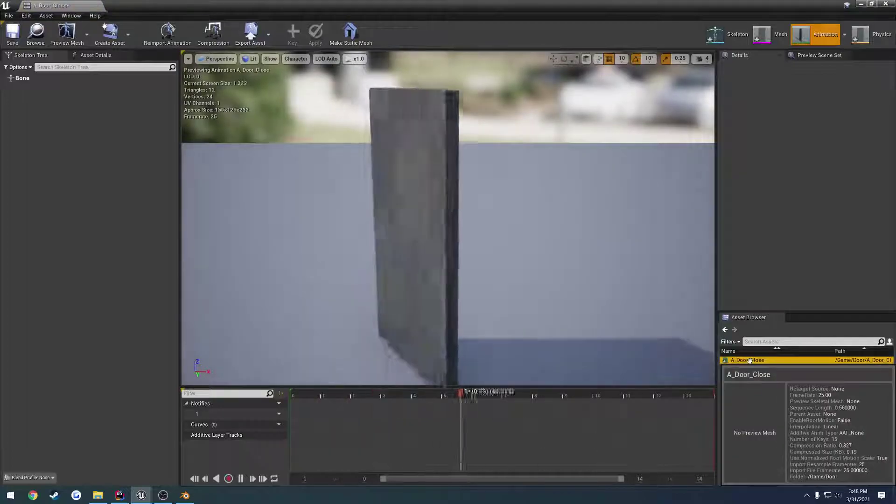
Close the animation editor and open the BP_Door blueprint in the full Blueprint editor.
click(747, 359)
click(95, 6)
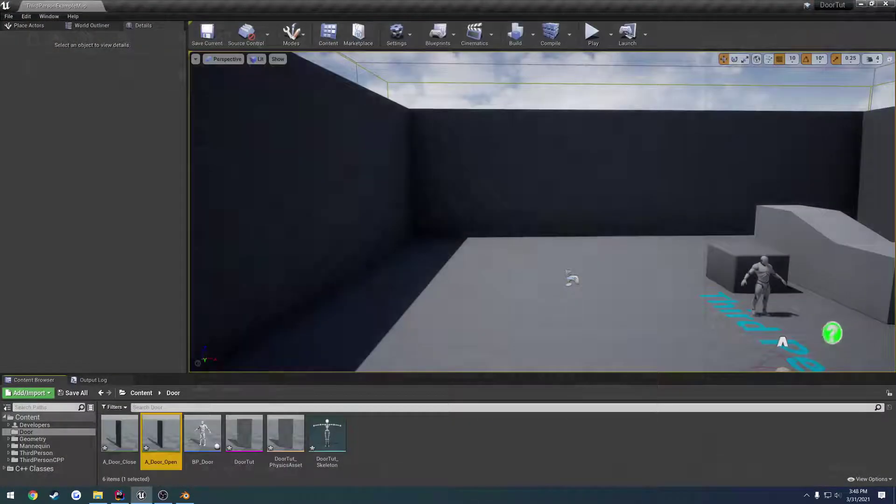
right_drag(541, 213, 626, 229)
right_drag(476, 210, 459, 210)
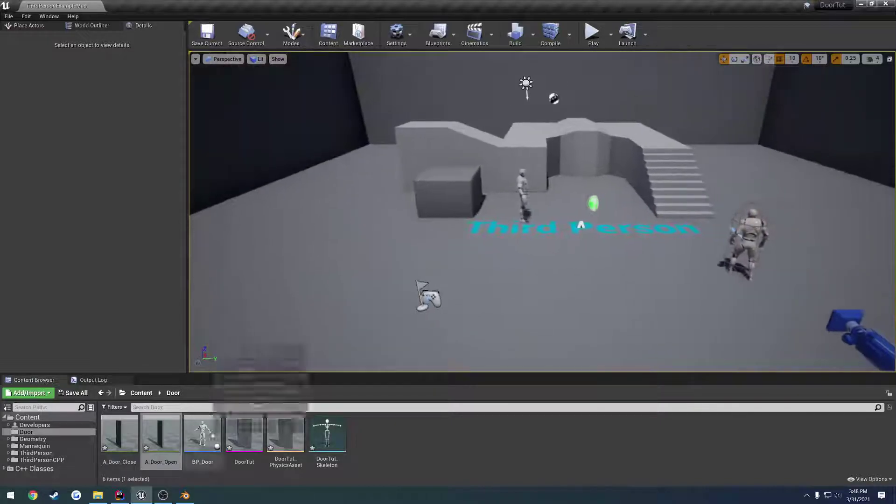
double_click(199, 438)
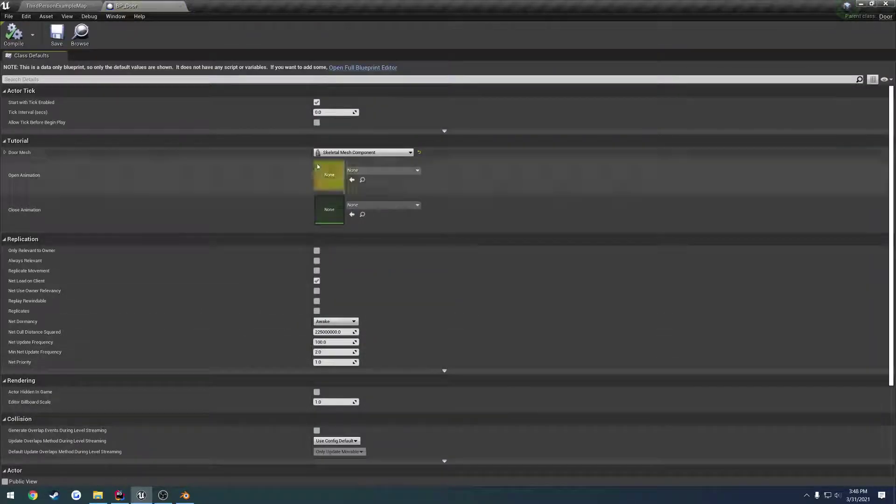
click(347, 68)
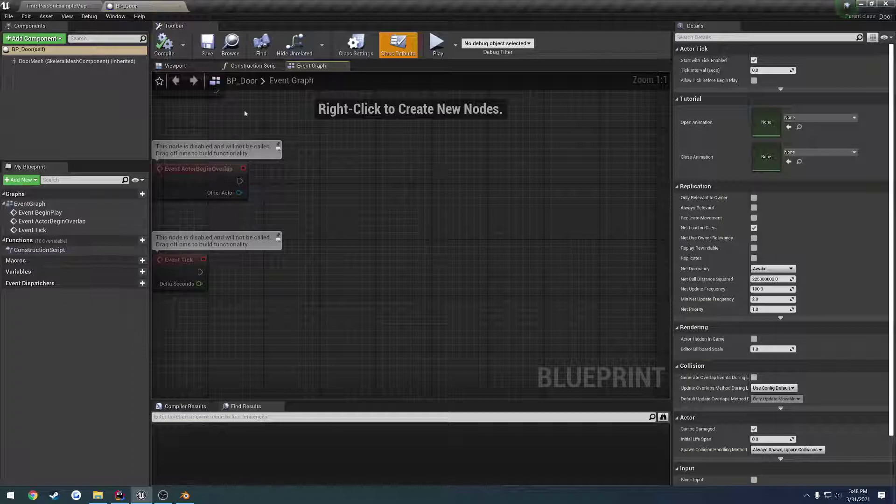
Set the skeletal mesh of BP_Door's DoorMesh component to DoorTut and view it in the blueprint viewport.
click(77, 61)
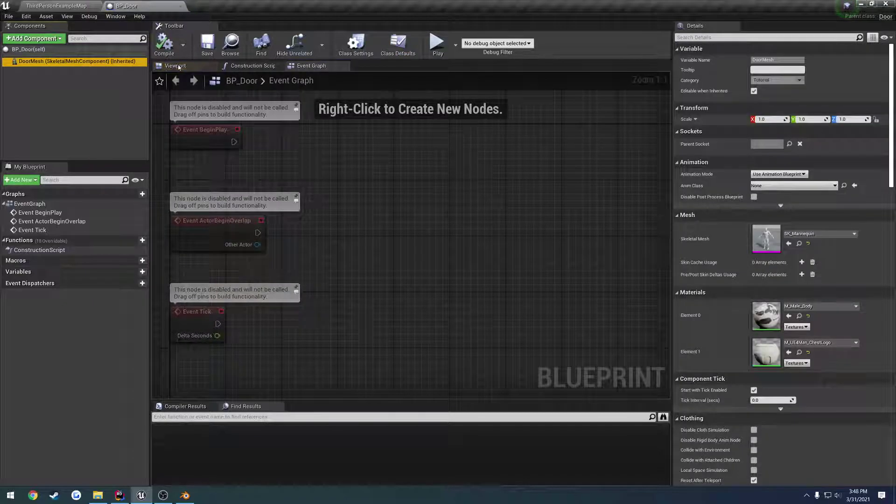
click(826, 235)
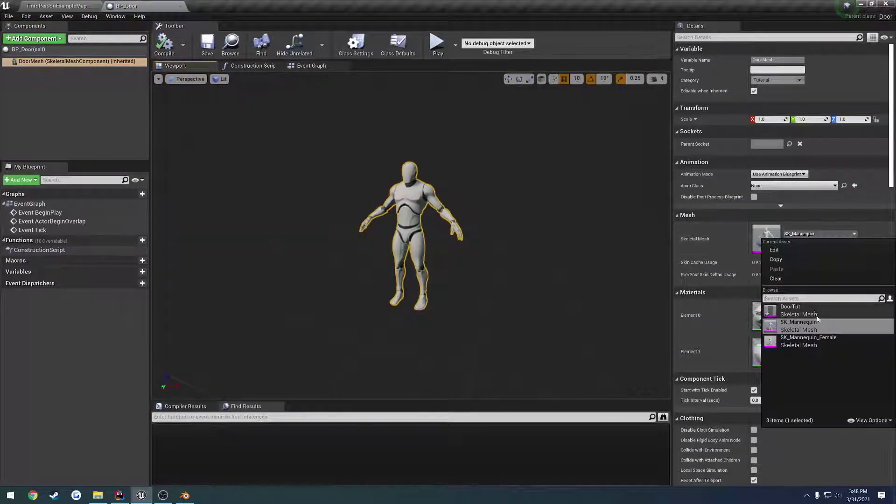
click(796, 316)
right_drag(501, 249, 534, 247)
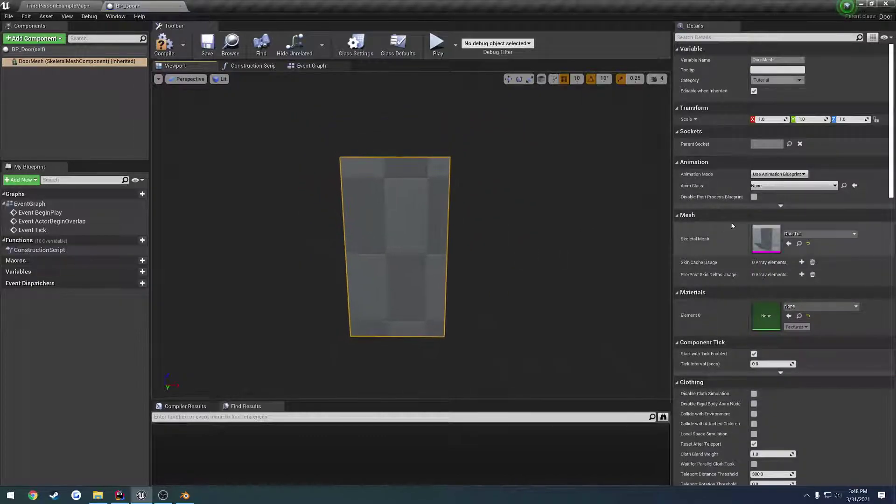
Assign A_Door_Open as BP_Door's Open Animation and A_Door_Close as its Close Animation, and compile the blueprint.
click(58, 50)
click(816, 119)
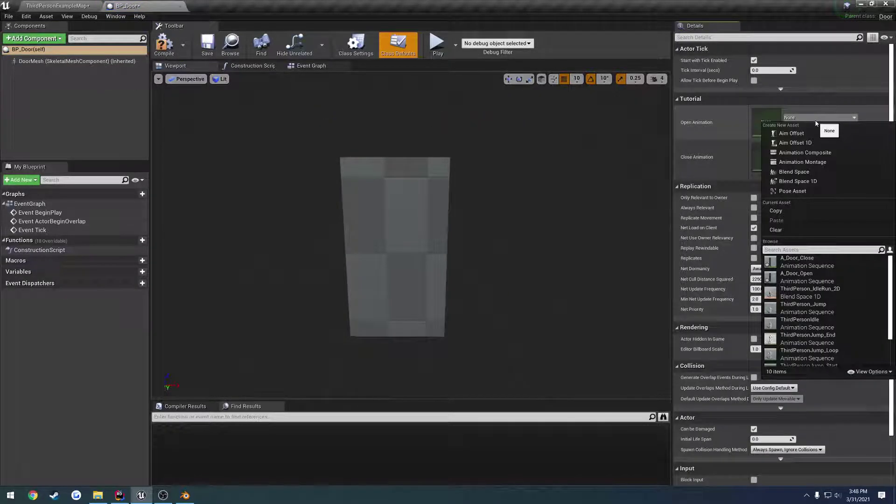
click(797, 277)
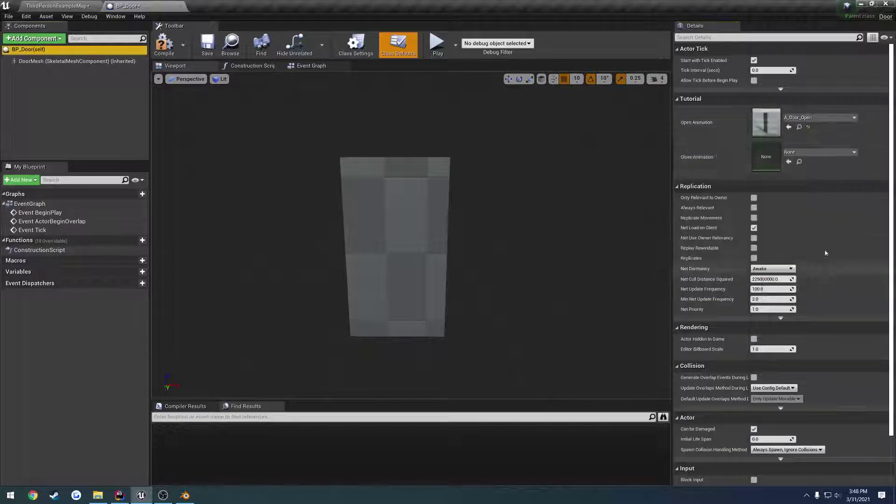
click(812, 152)
click(804, 194)
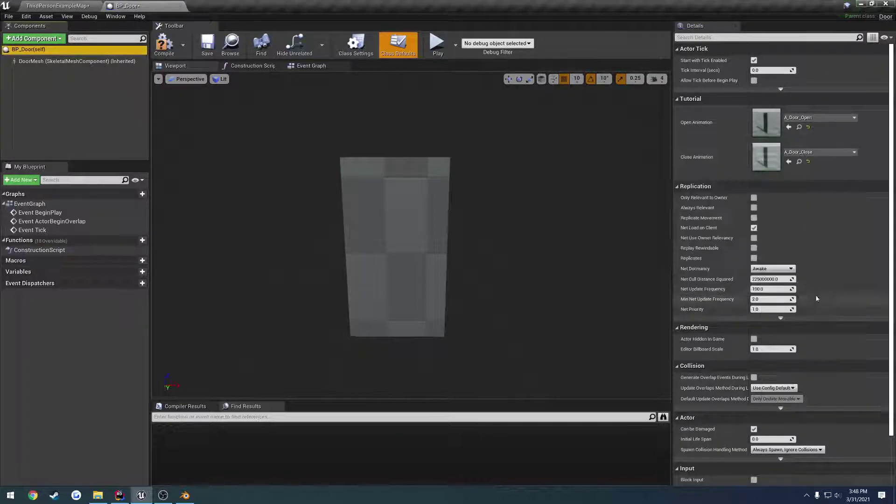
click(164, 44)
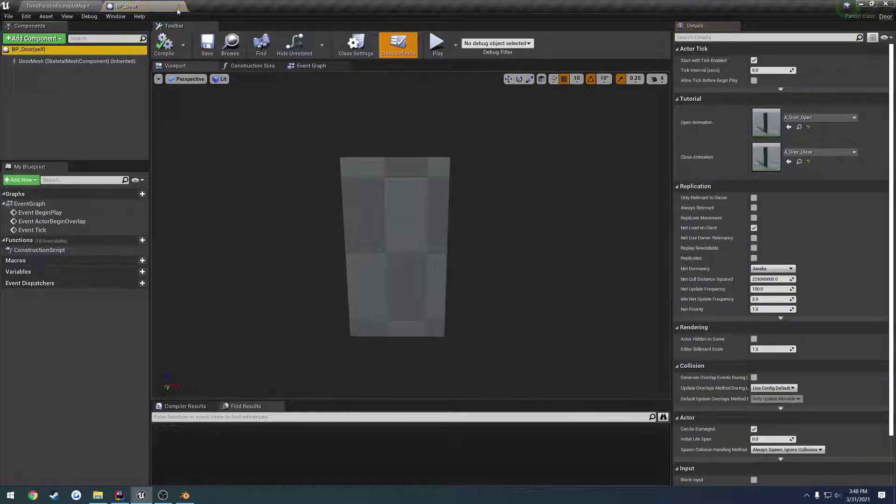
Position the BP_Door actor in the level at X -560, Y 340, Z 130 with a 90° Z rotation, and save everything.
click(181, 6)
right_drag(560, 200, 462, 211)
click(575, 189)
drag(552, 155, 471, 161)
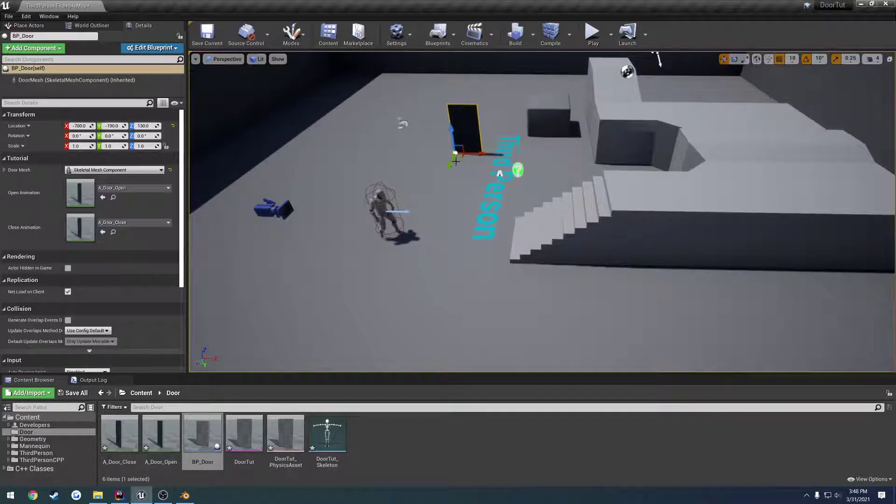
drag(447, 219, 459, 243)
key(w)
key(a)
right_drag(459, 243, 578, 236)
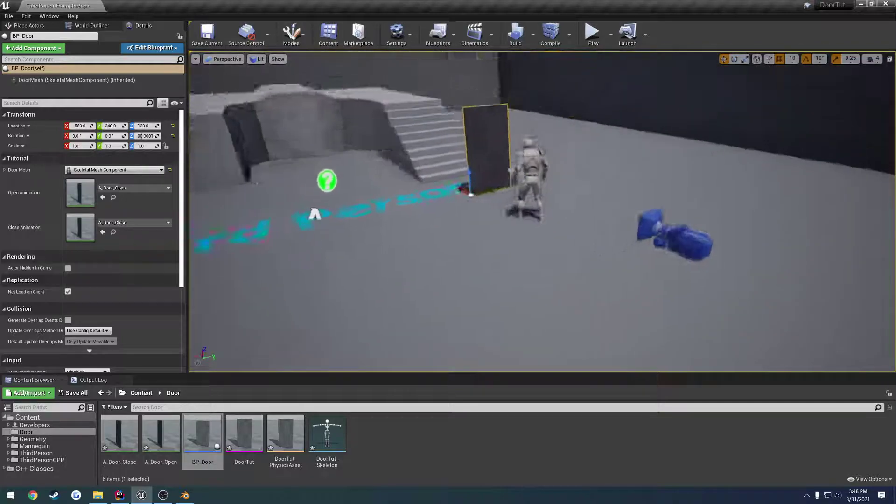
alt+drag(327, 215, 299, 216)
click(8, 16)
click(41, 93)
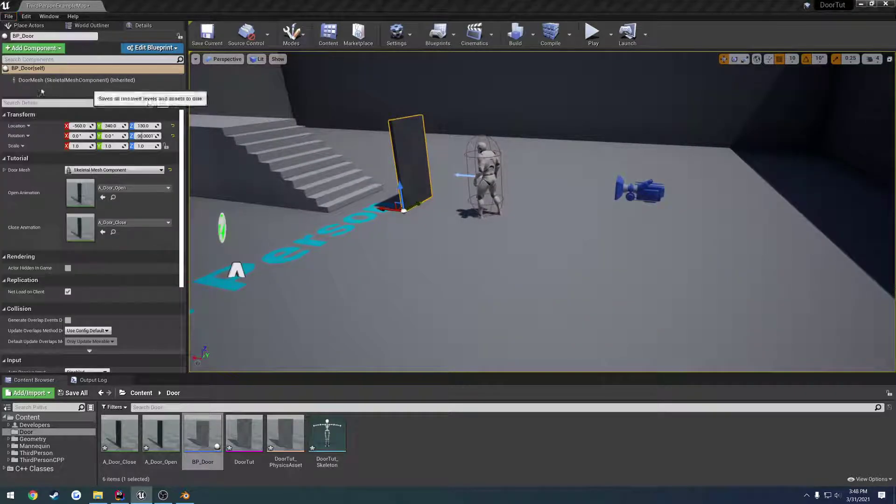
Play the level and run the character around and against the door to test its collision.
click(592, 33)
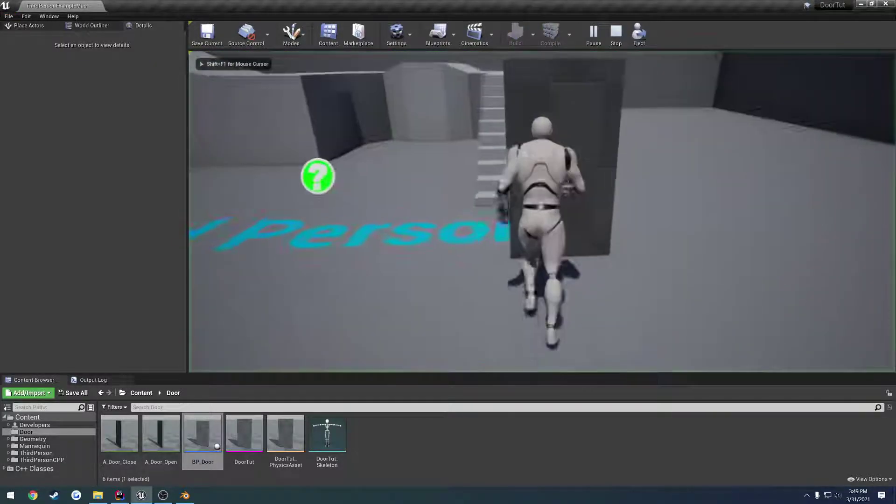
key(d)
key(w)
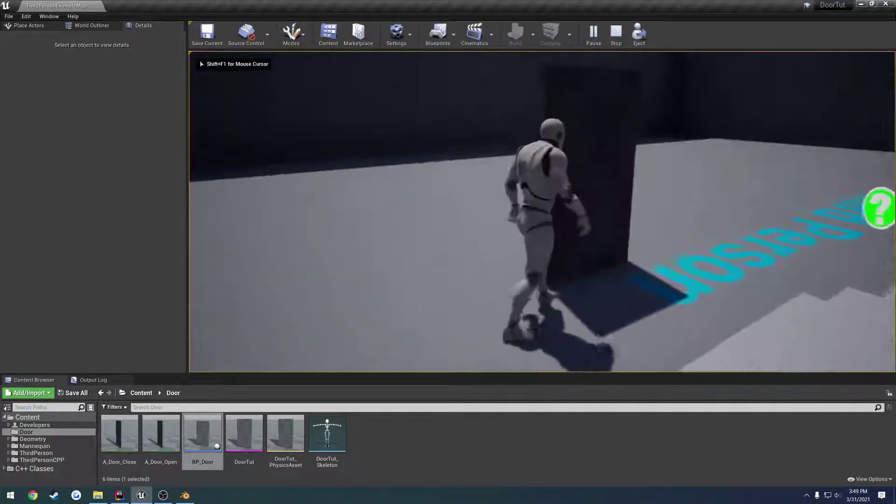
key(d)
key(w)
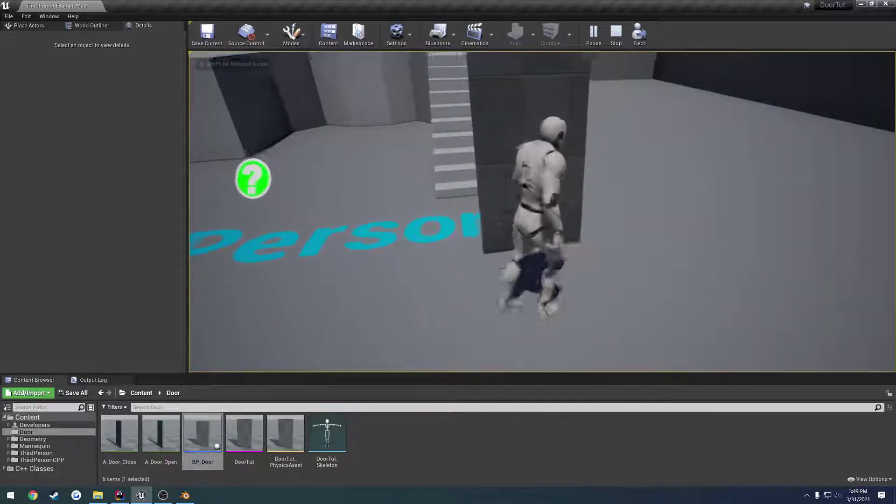
key(a)
key(d)
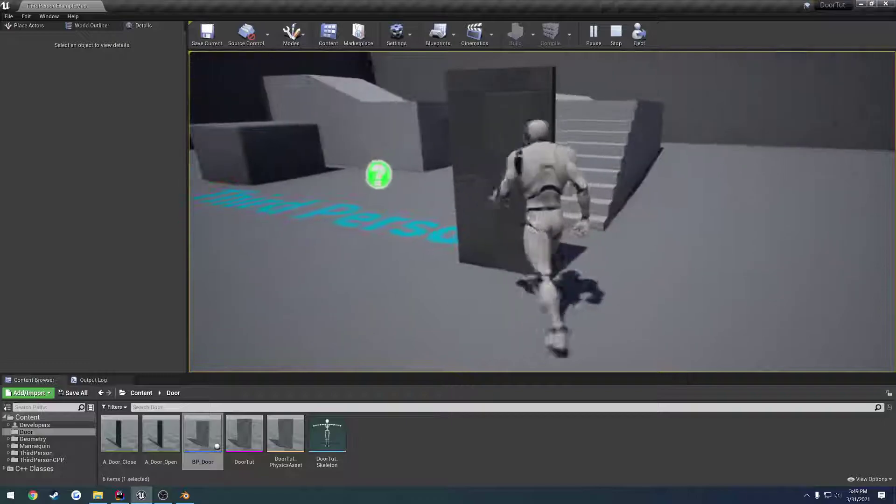
key(w)
key(Escape)
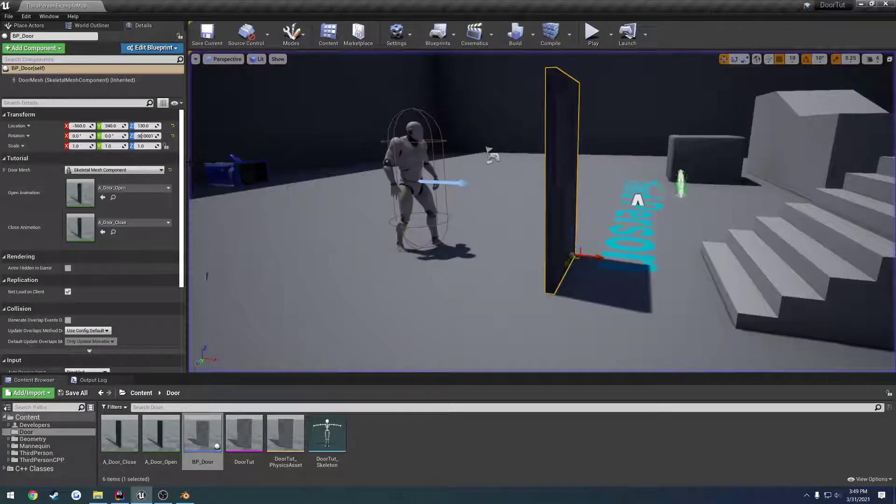
Open DoorTut_PhysicsAsset and delete the oversized capsule collision body around the door.
double_click(295, 438)
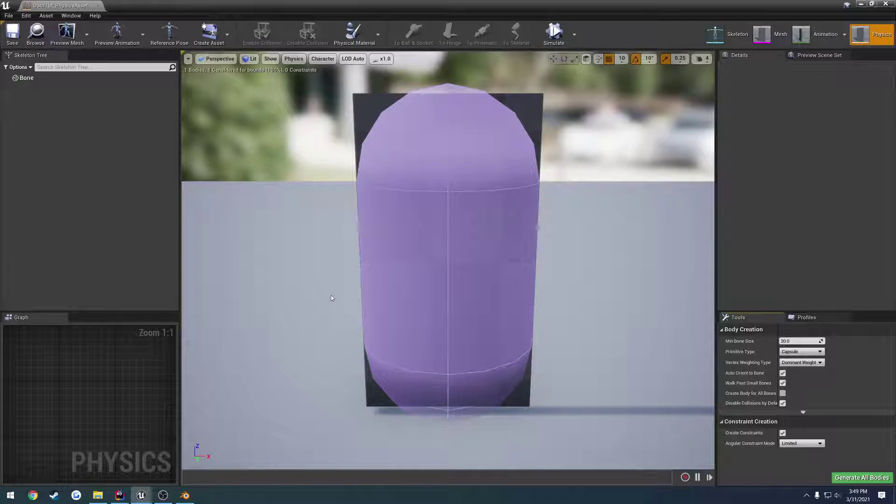
right_drag(360, 270, 485, 262)
key(a)
key(d)
key(a)
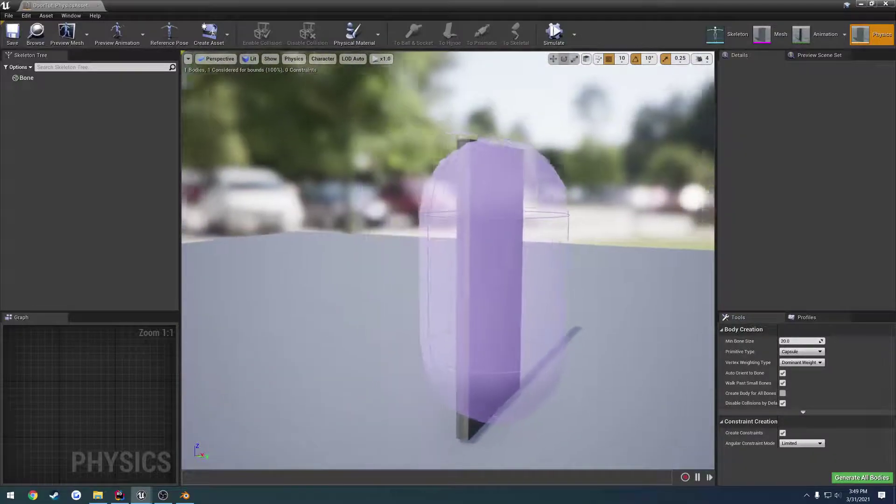
drag(546, 243, 398, 260)
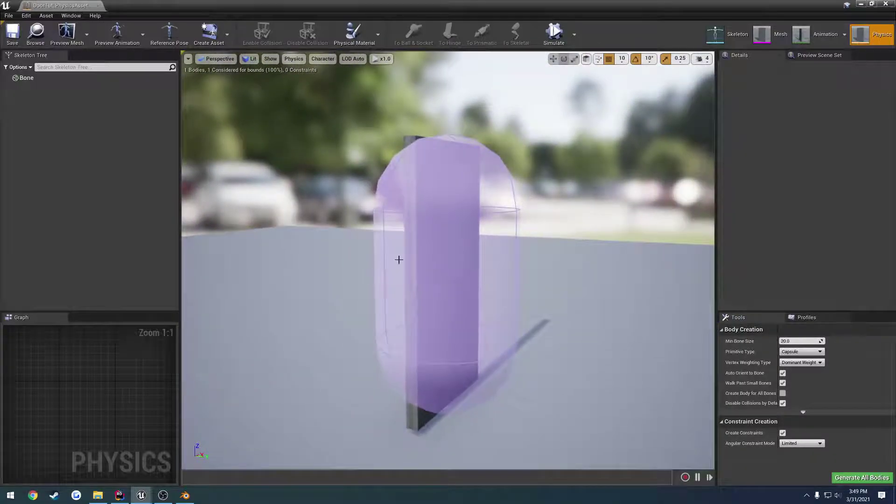
click(513, 197)
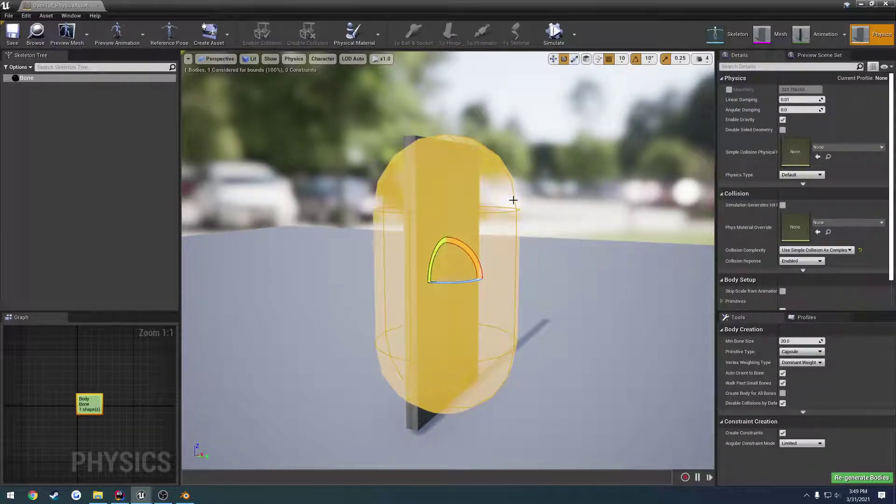
key(Delete)
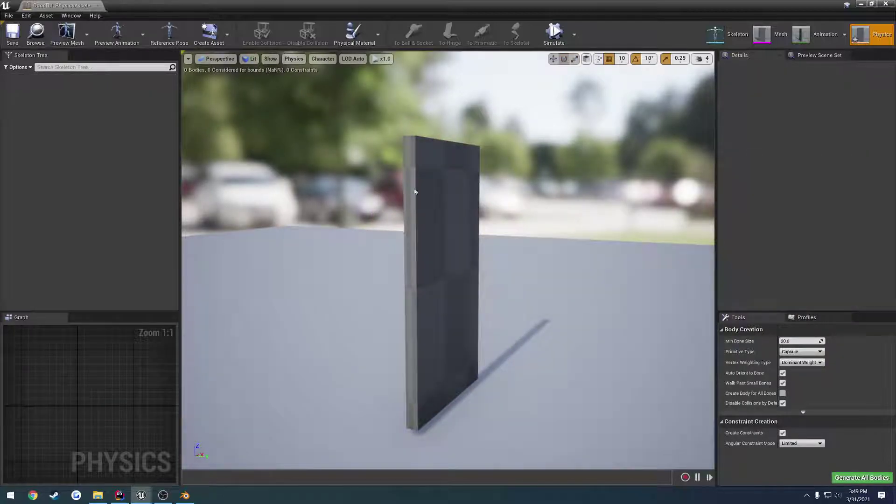
Show all bones in the skeleton tree and add a box collision shape to the door's bone.
click(17, 67)
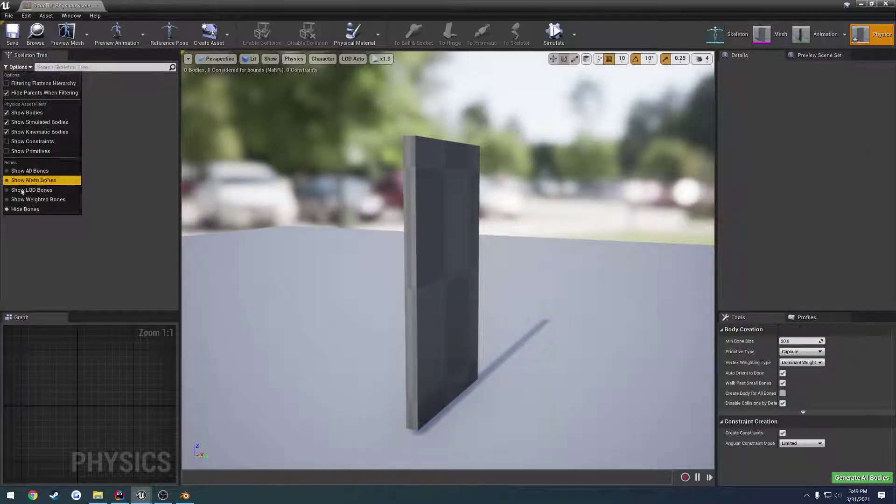
click(26, 171)
click(26, 79)
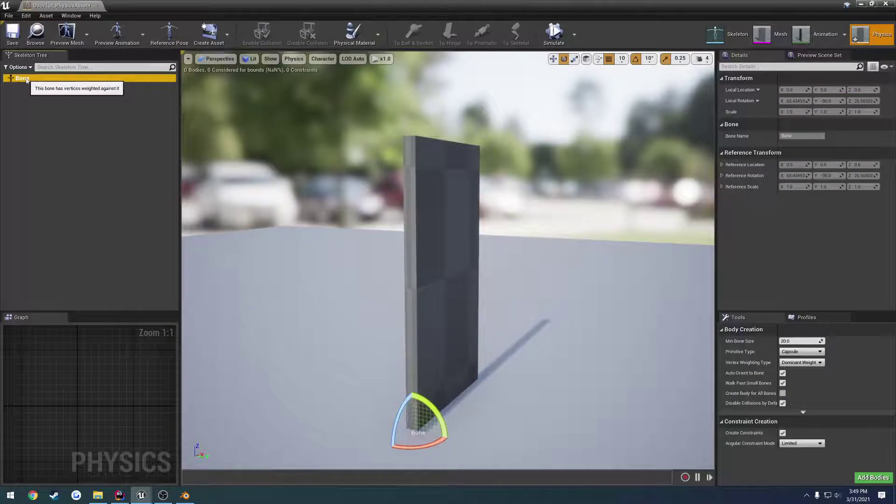
right_click(26, 81)
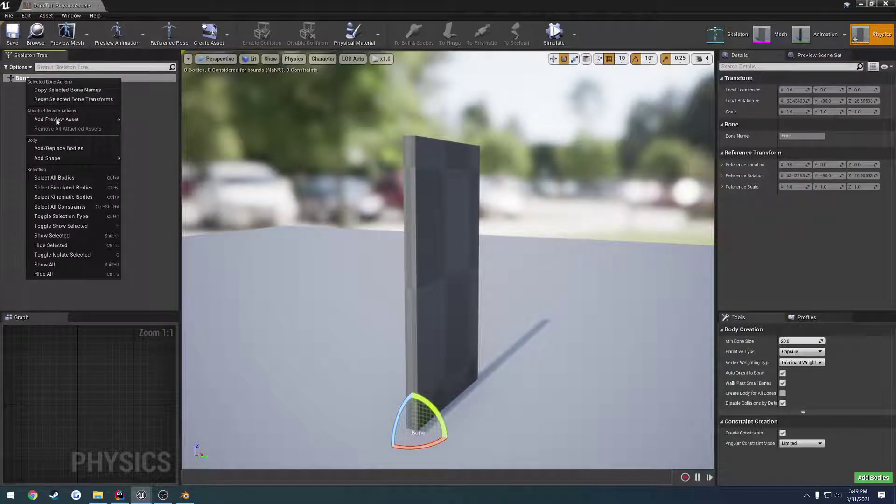
mouse_move(93, 158)
click(171, 165)
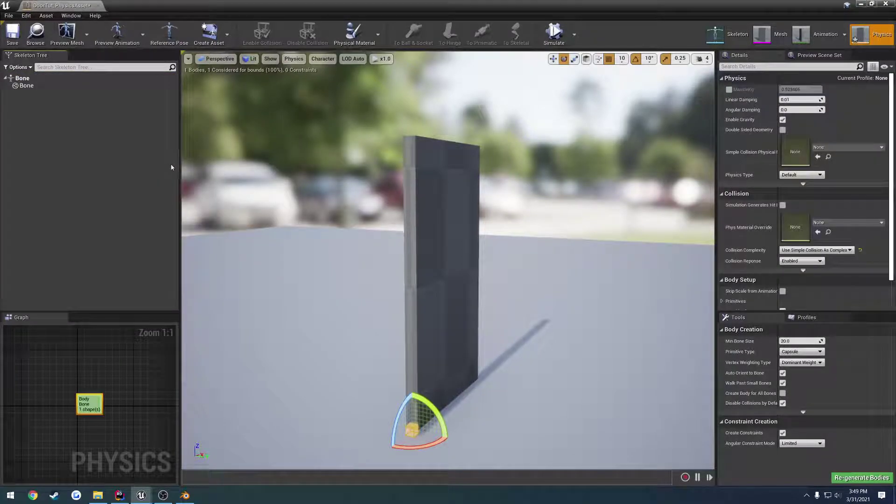
Scale the collision box vertically to the door's height and raise it to line up with the door's edge.
right_drag(461, 397, 470, 416)
click(399, 389)
key(r)
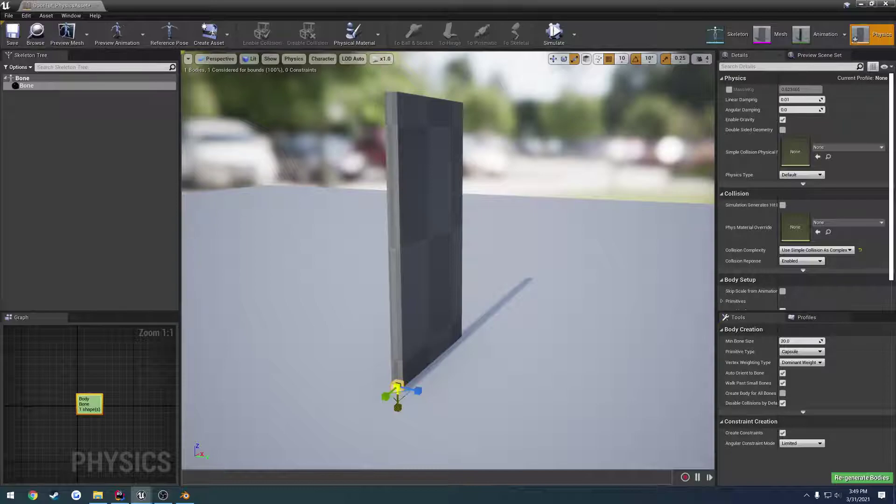
drag(397, 407, 398, 444)
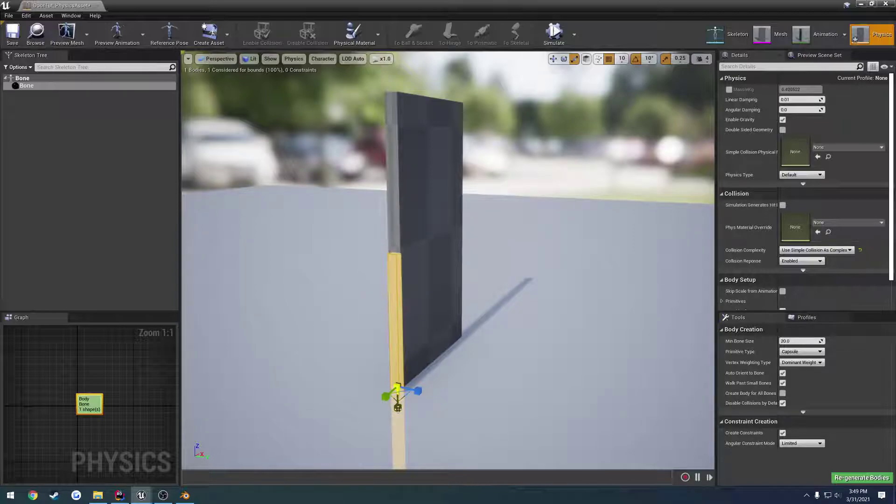
right_drag(389, 395, 266, 359)
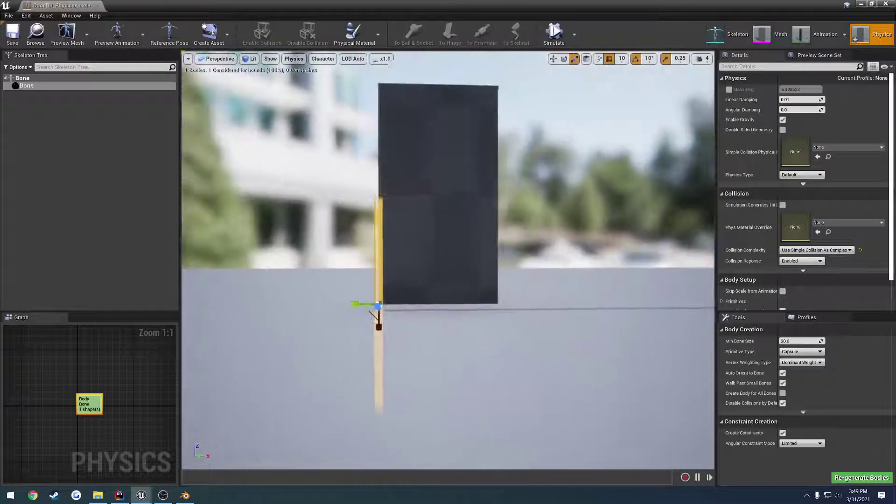
key(w)
drag(376, 318, 361, 220)
Widen the collision box to the door's width and shift it sideways over the door.
key(r)
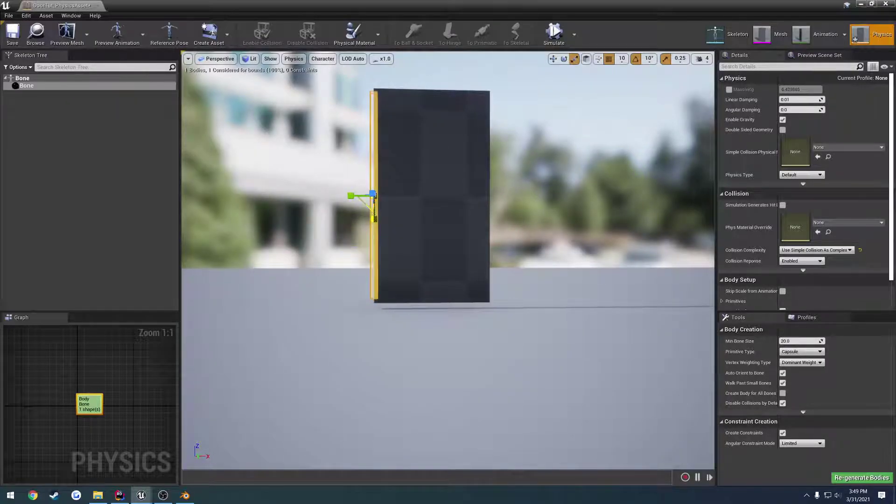
drag(353, 196, 411, 197)
key(w)
key(r)
key(w)
Adjust the collision box's thickness to enclose the door and inspect the fit from several sides.
right_drag(495, 205, 610, 234)
key(a)
key(a)
key(e)
key(r)
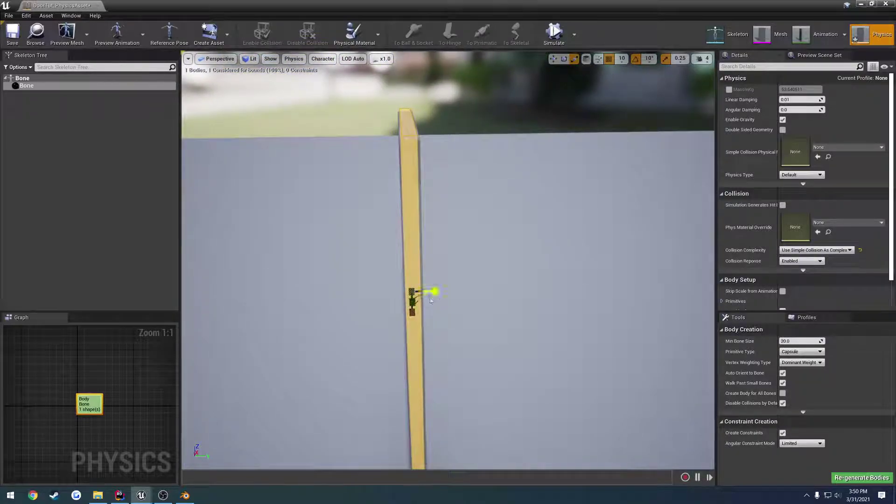
drag(435, 291, 460, 291)
key(d)
right_drag(459, 291, 322, 268)
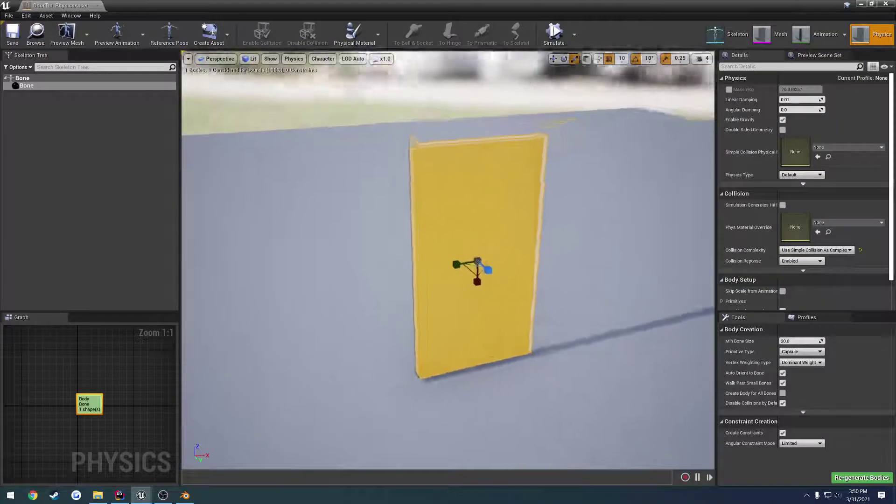
key(f)
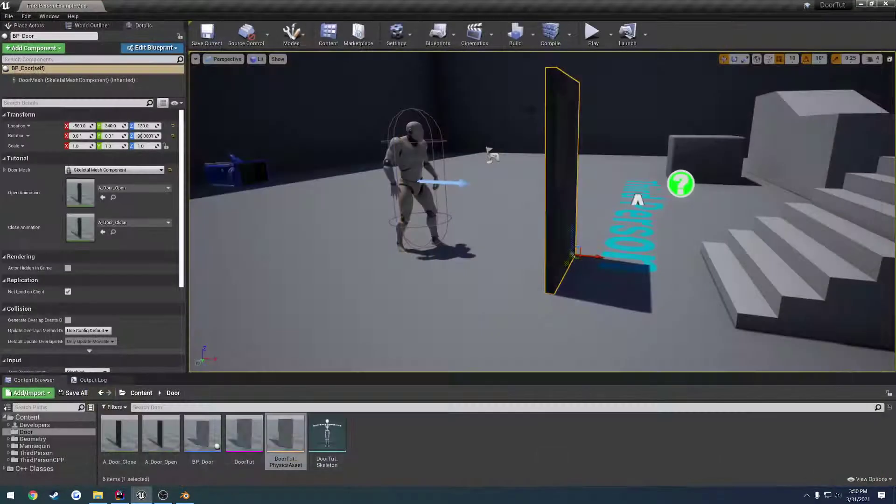
Play the level and walk the character into the door from both sides to test its collision, and end the play session.
key(w)
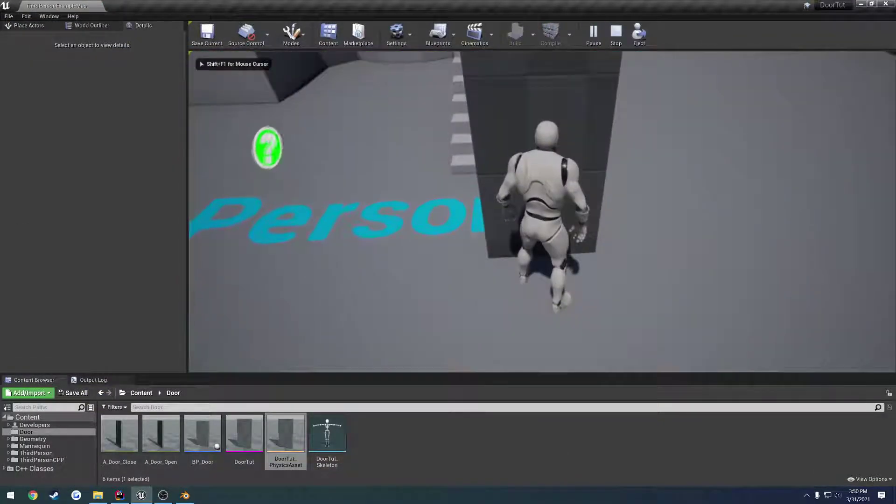
key(d)
key(w)
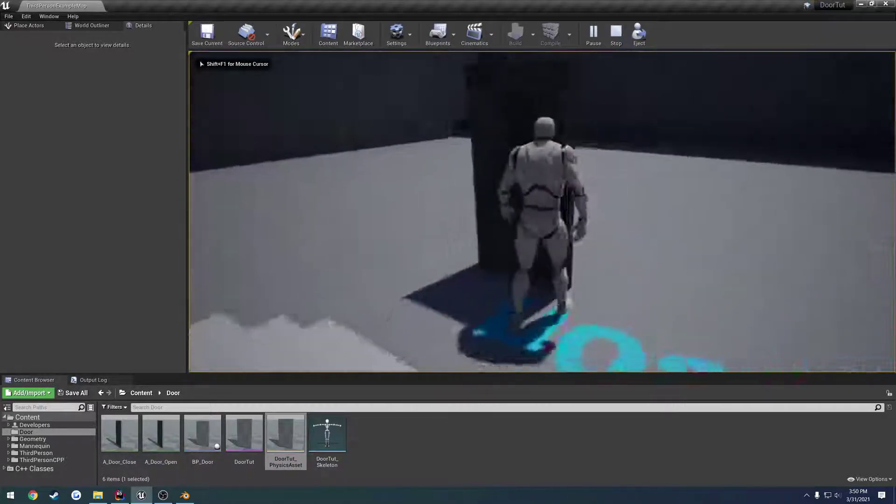
key(d)
key(w)
key(w)
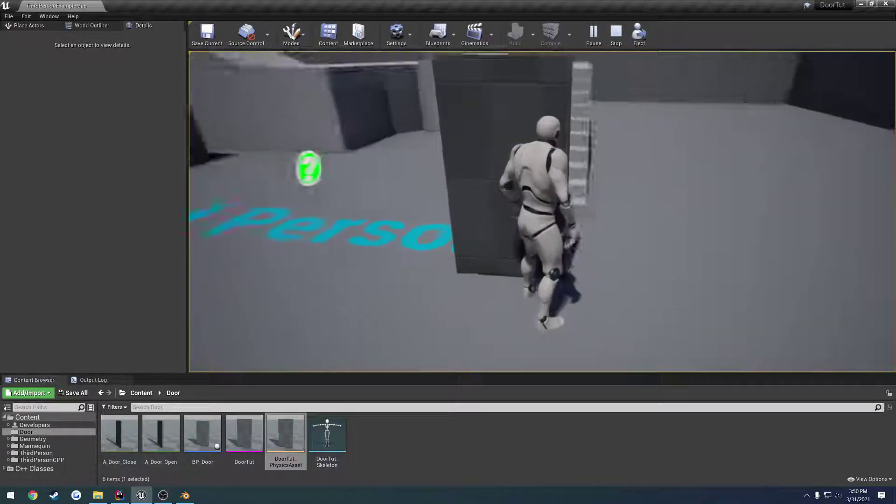
key(Escape)
right_drag(541, 212, 448, 213)
key(s)
click(448, 262)
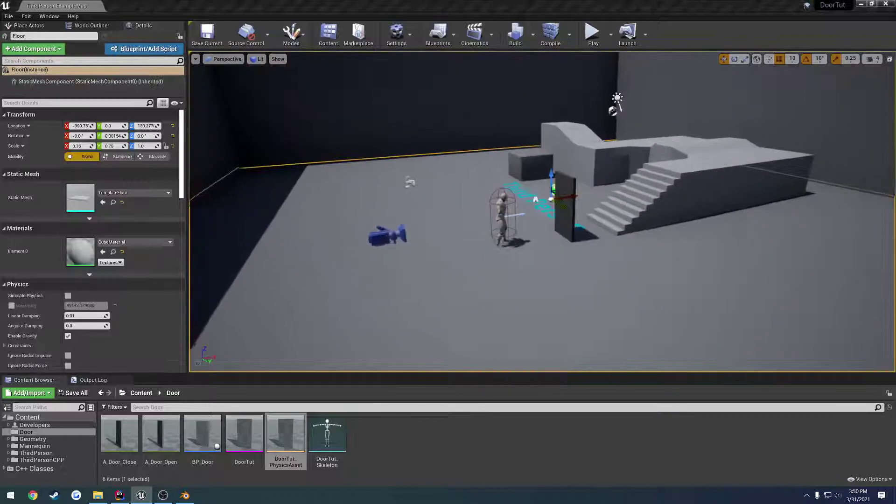
key(d)
right_drag(448, 261, 474, 266)
key(w)
key(d)
right_click(455, 270)
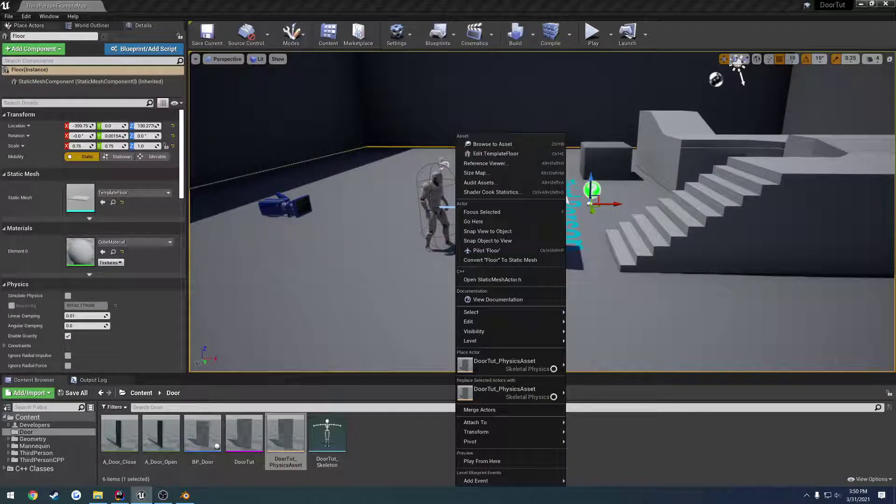
Save the changes made to the level and the door assets.
click(9, 16)
click(33, 91)
right_drag(449, 210, 494, 215)
key(a)
key(a)
right_drag(421, 203, 483, 222)
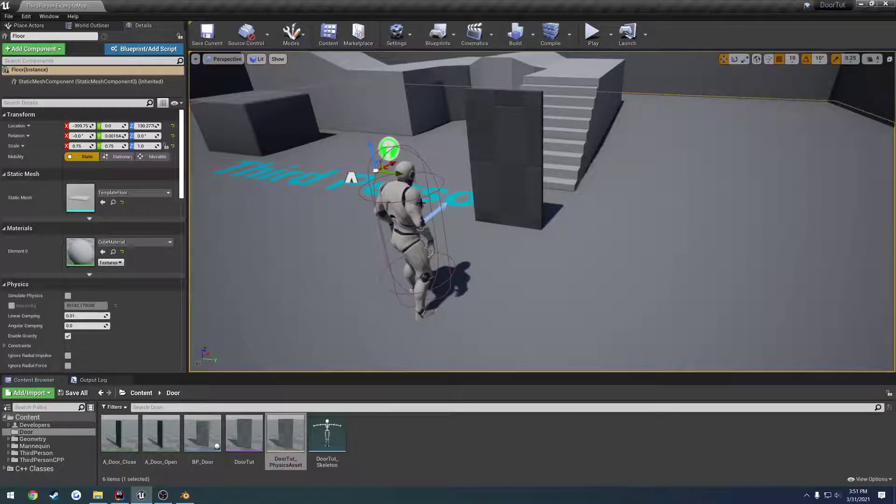
right_drag(421, 203, 841, 122)
right_drag(280, 112, 507, 182)
right_click(510, 175)
right_drag(490, 147, 509, 155)
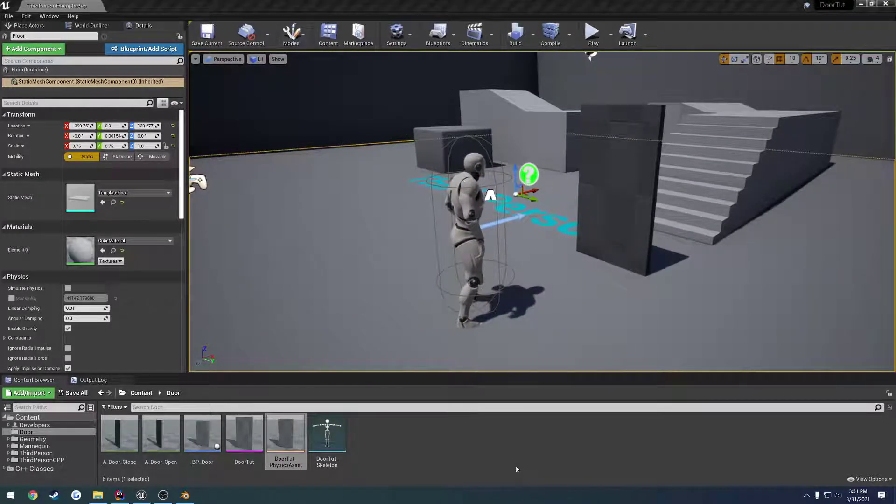